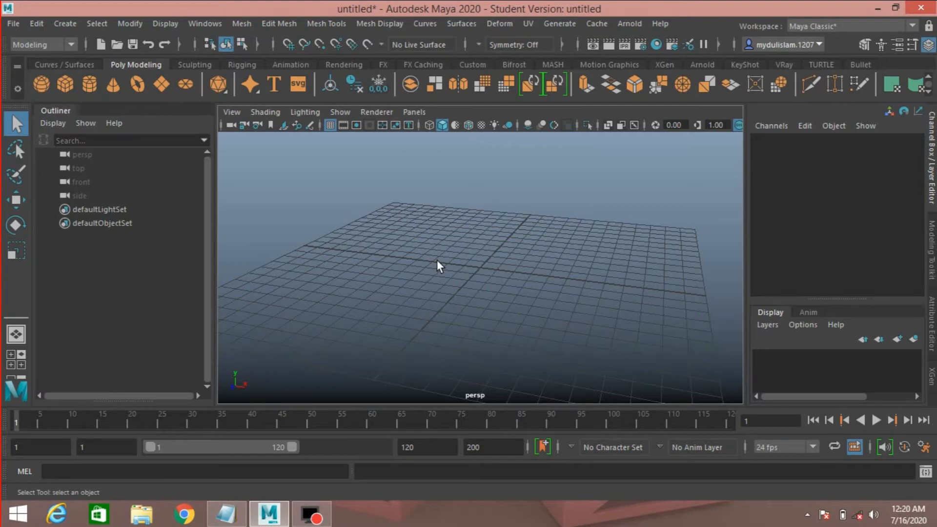
Create a polygon plane in the scene.
alt+drag(451, 261, 478, 284)
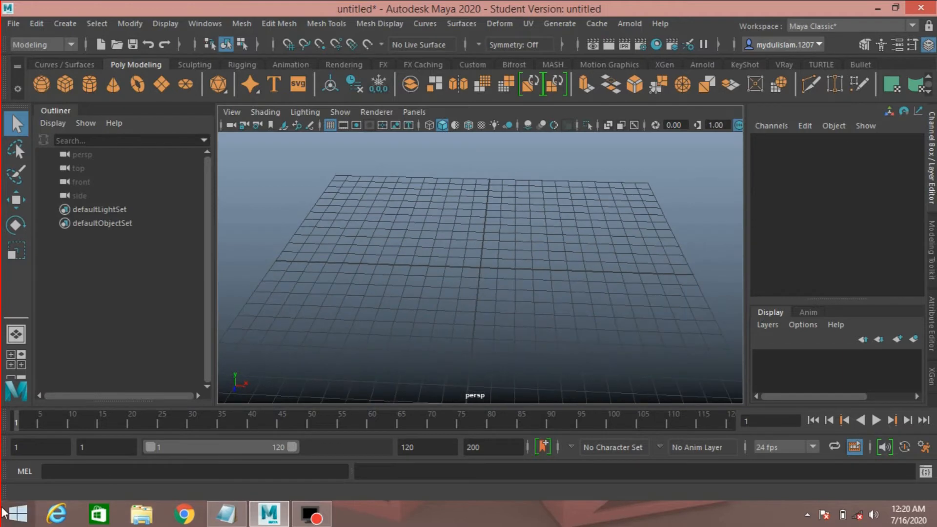
click(157, 82)
scroll(835, 267, down, 1)
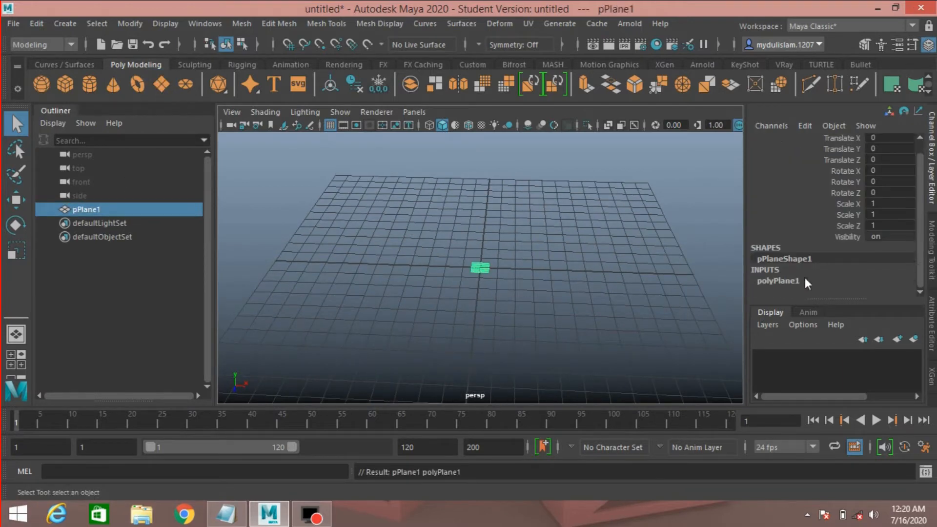
Set the plane's width, height, subdivisions width and subdivisions height all to 15.
click(805, 281)
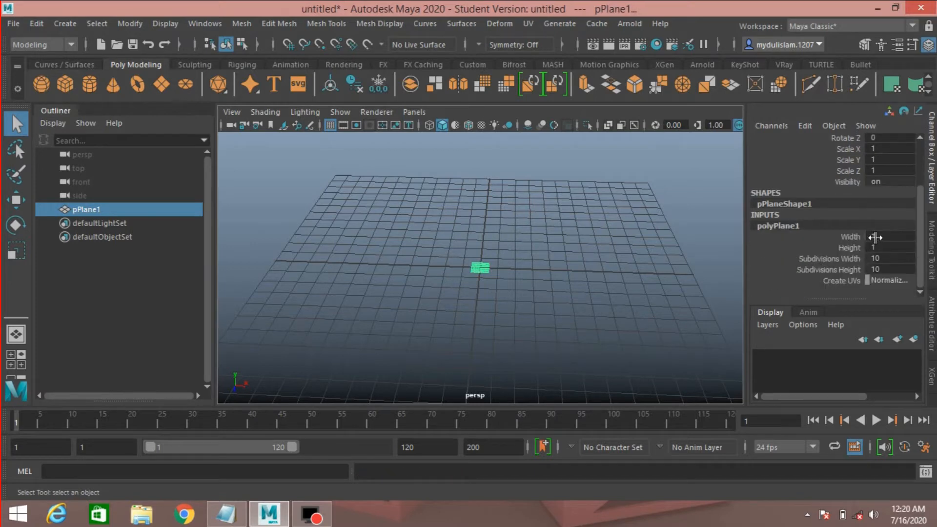
drag(875, 237, 877, 271)
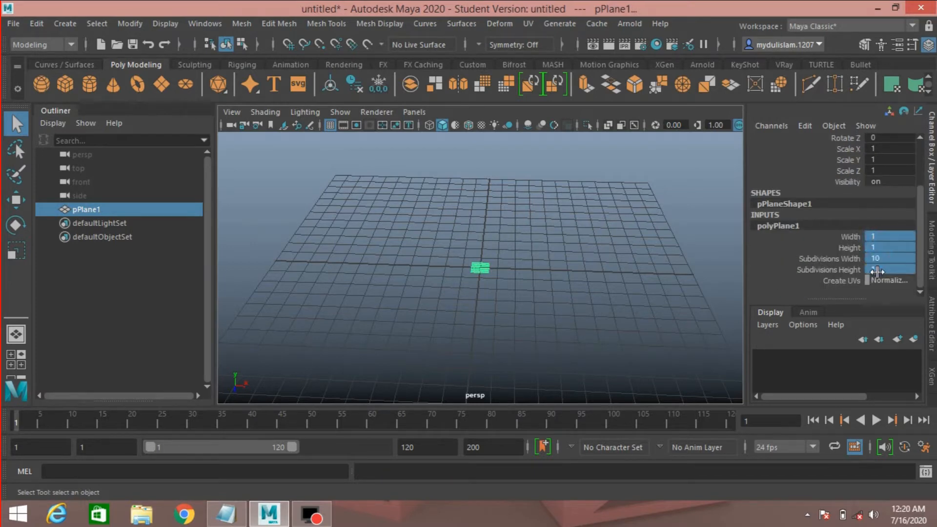
click(876, 270)
text(1)
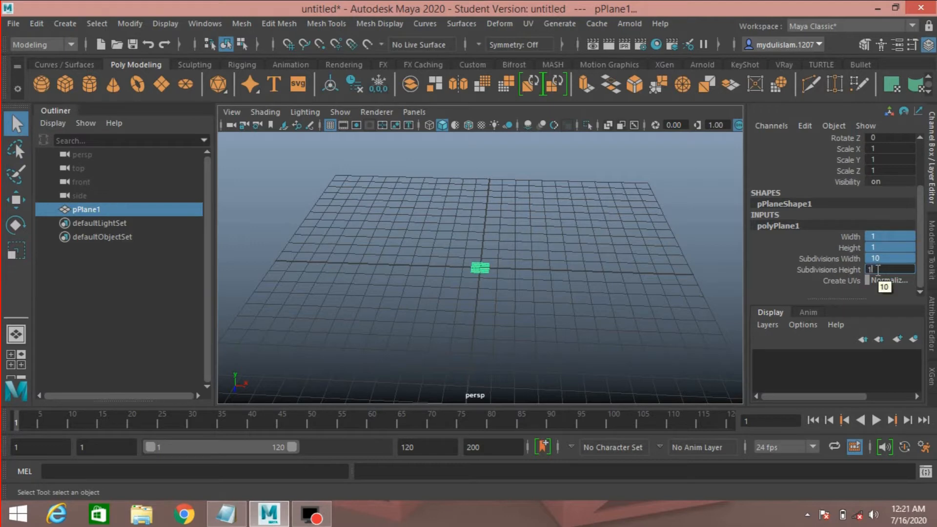
text(5)
key(Return)
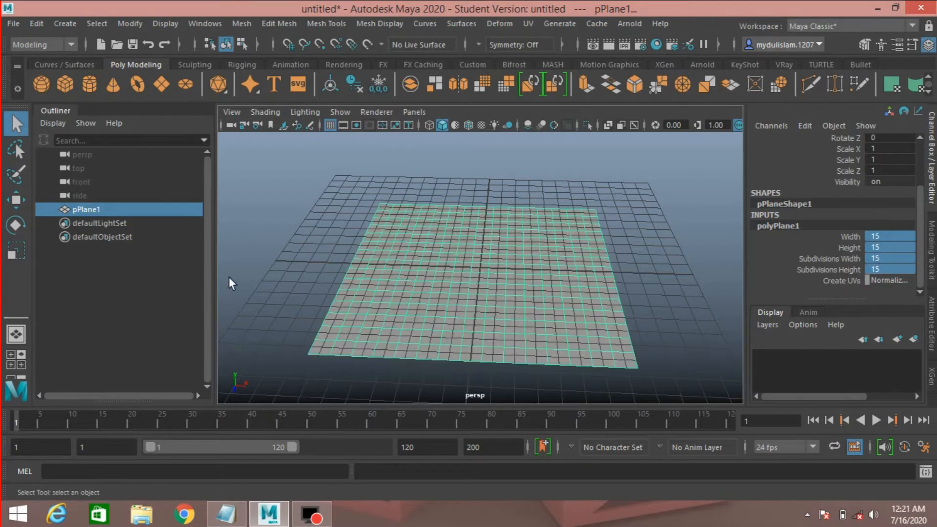
Rename the plane to wall.
double_click(88, 208)
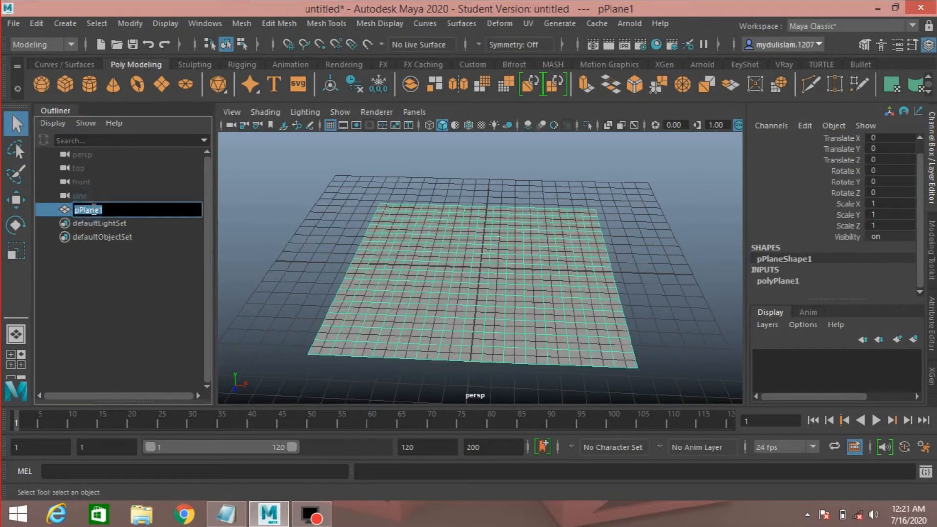
text(wall)
key(Return)
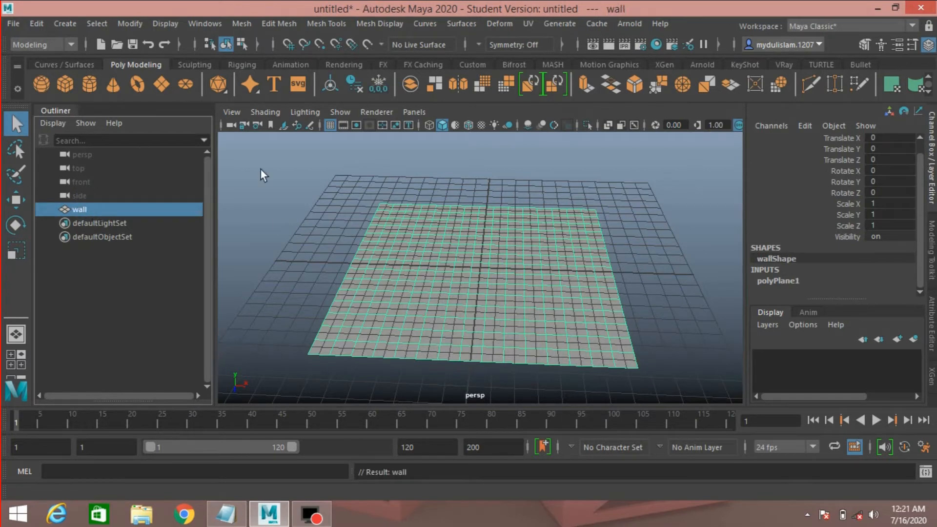
Rotate the wall 90 degrees around the X axis so it stands upright.
scroll(445, 281, down, 3)
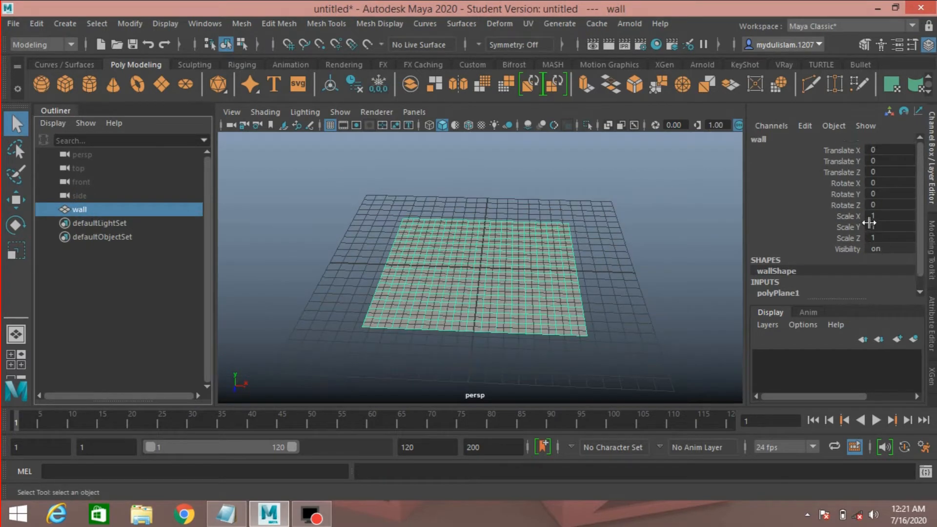
click(872, 182)
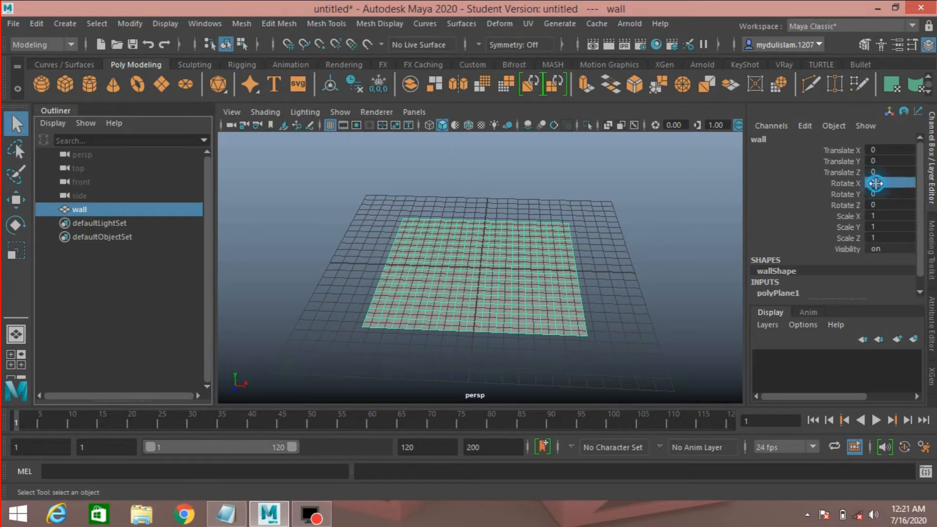
text(90)
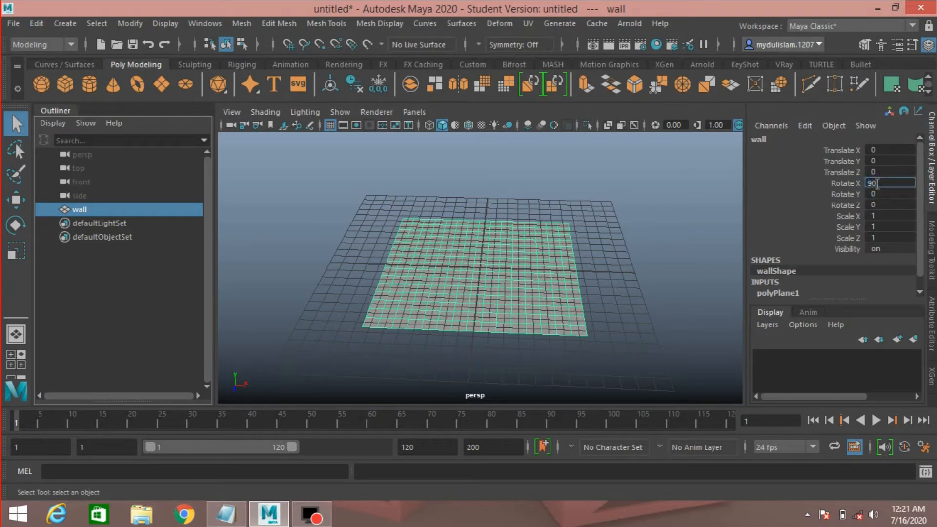
key(Return)
Switch the menu set to FX.
alt+drag(482, 276, 524, 267)
click(71, 44)
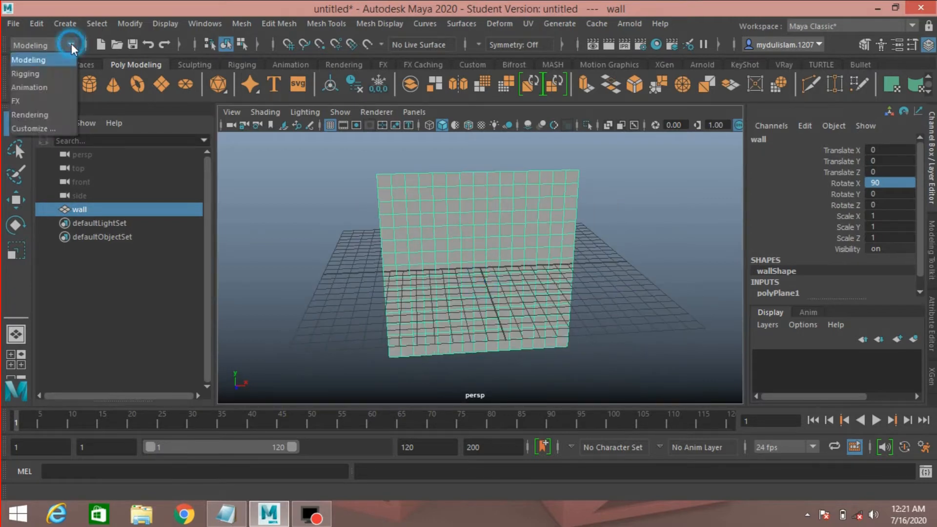
click(57, 100)
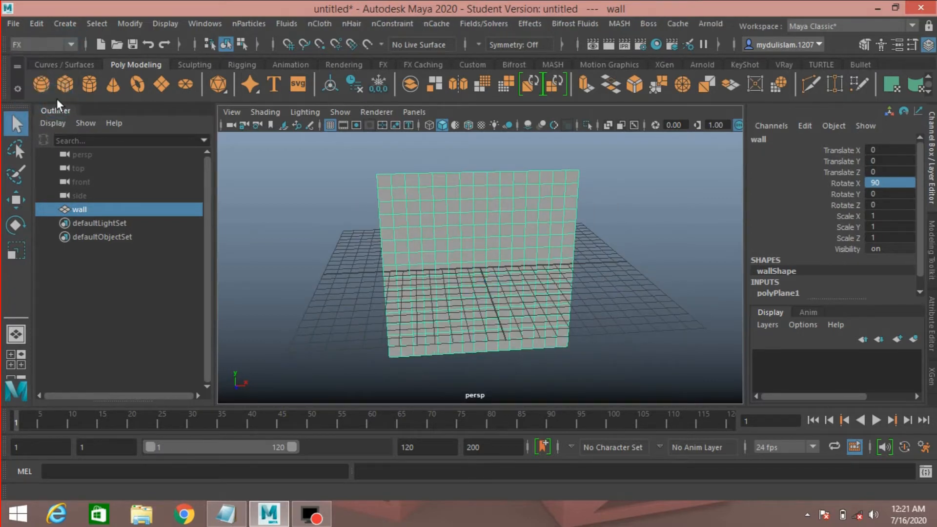
Open the Emit from Object options for nParticles and set the emitter type to Surface.
click(241, 27)
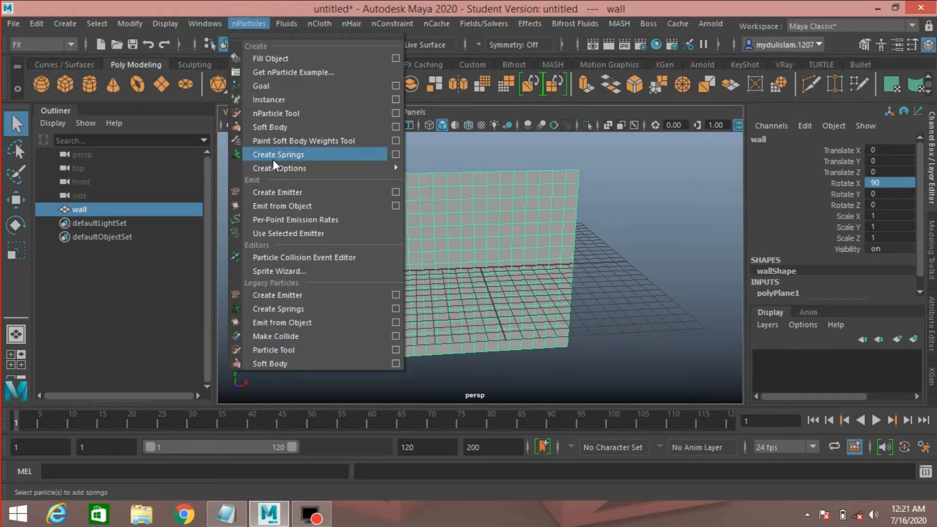
click(394, 207)
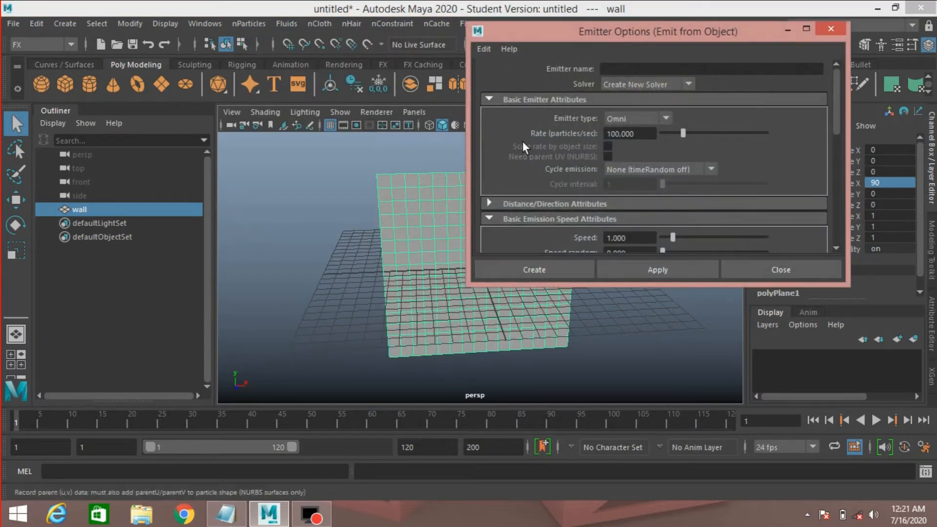
click(628, 122)
click(631, 156)
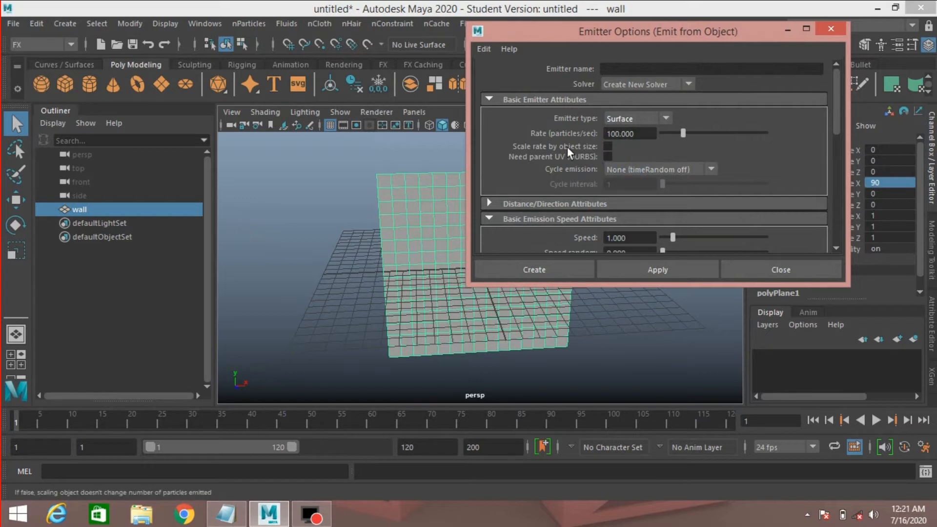
Set the emitter's speed and normal speed to 0 and create the surface emitter on the wall.
scroll(567, 146, down, 2)
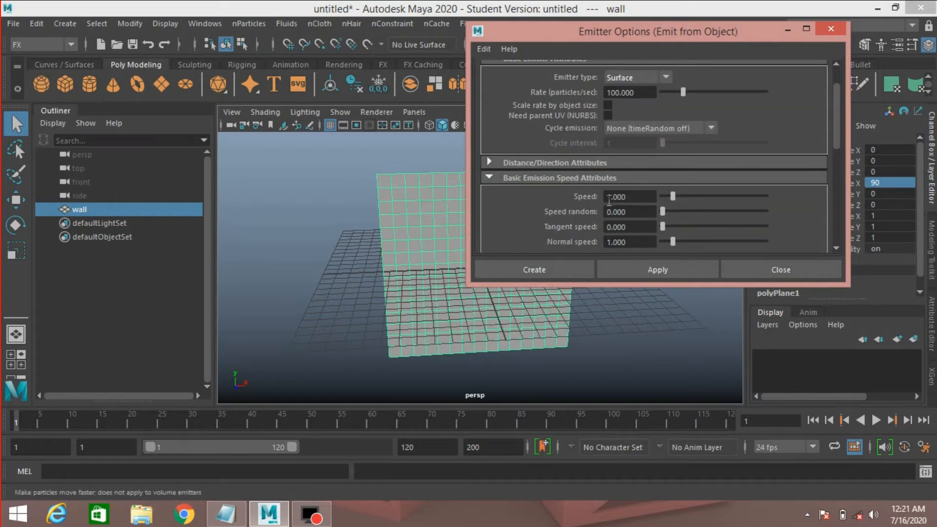
drag(675, 197, 616, 194)
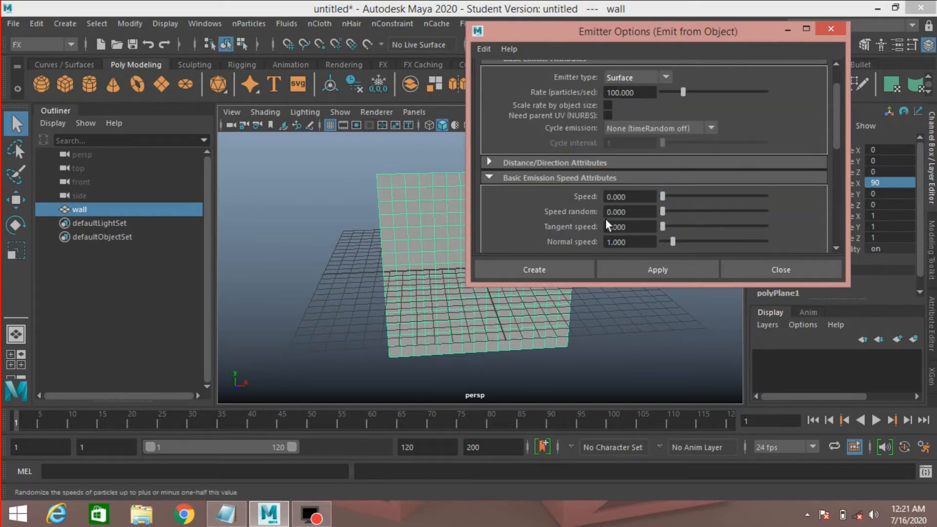
scroll(605, 215, down, 2)
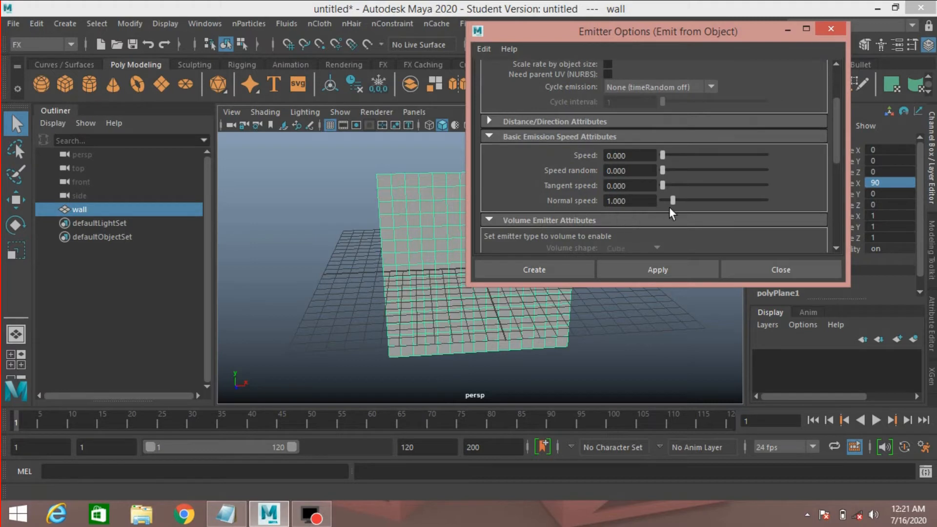
drag(673, 200, 616, 198)
click(536, 270)
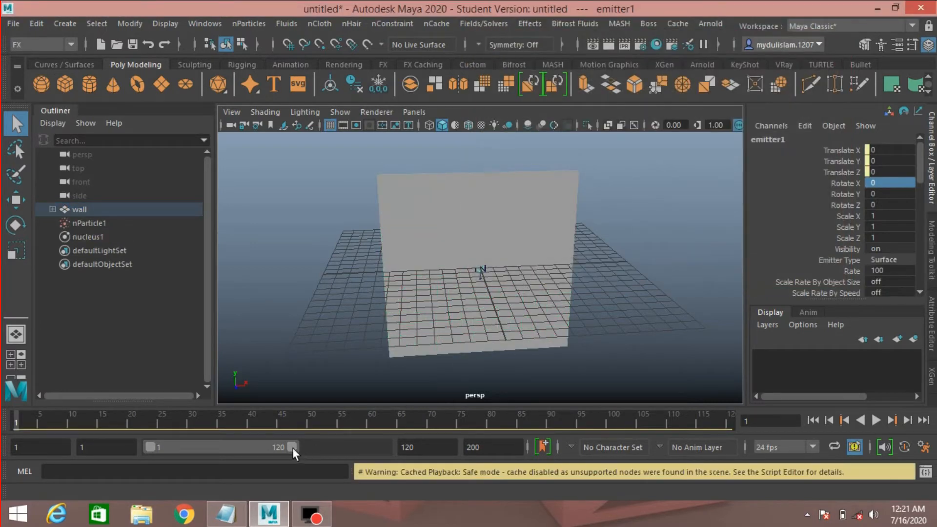
Extend the playback range end to 200 frames and play the particle simulation.
drag(291, 446, 402, 462)
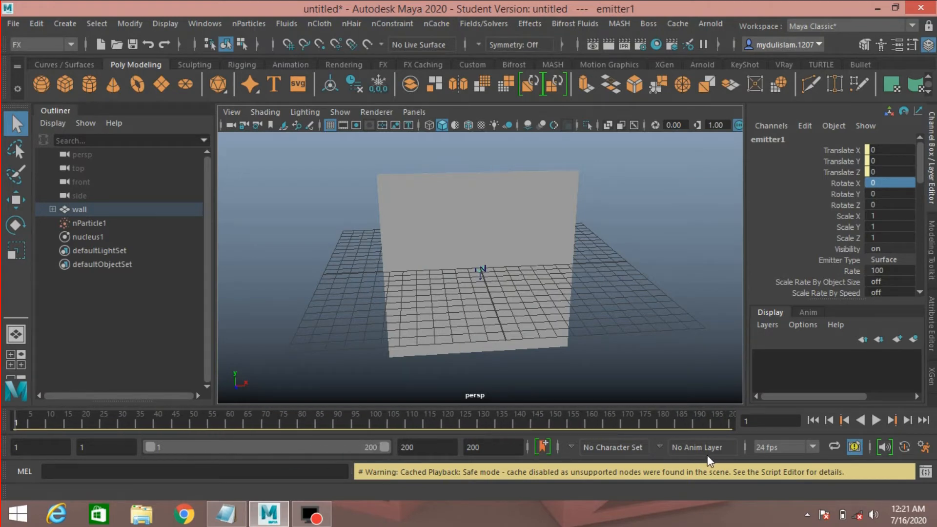
click(874, 419)
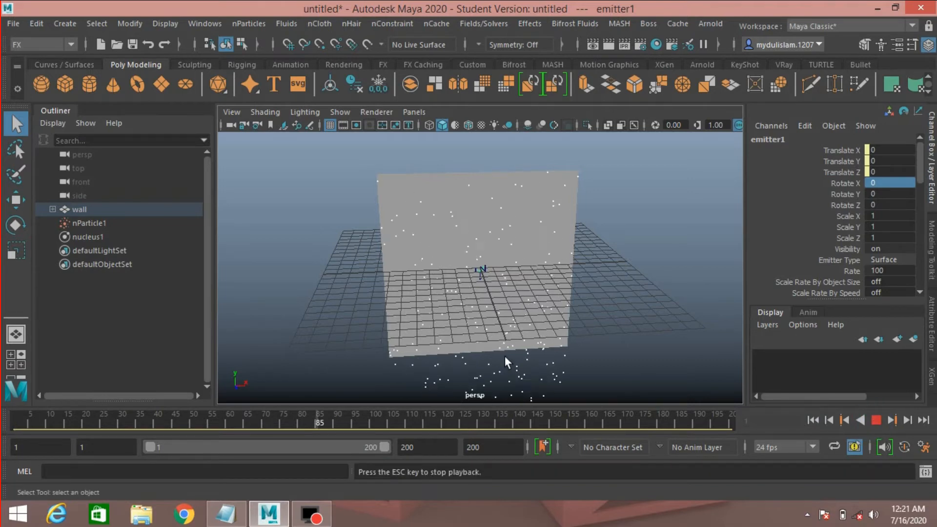
alt+drag(536, 339, 513, 324)
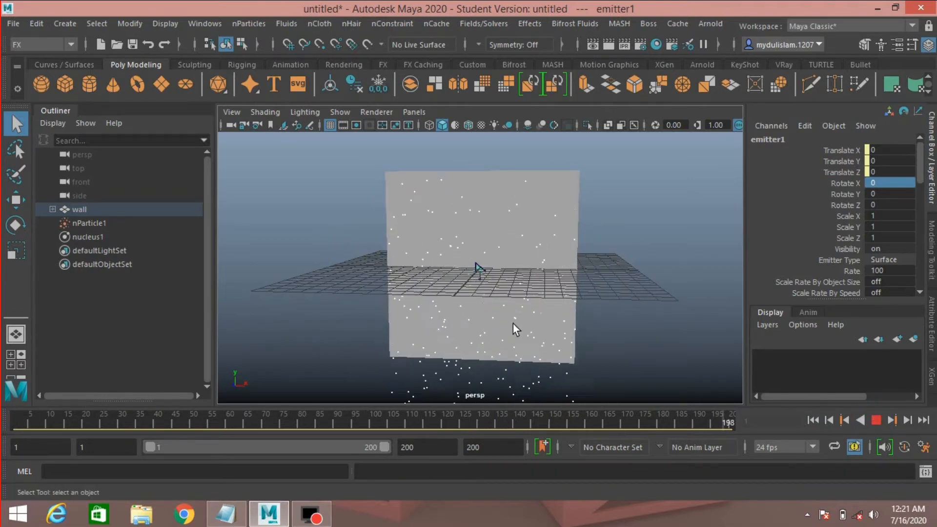
scroll(513, 324, up, 2)
scroll(511, 321, down, 2)
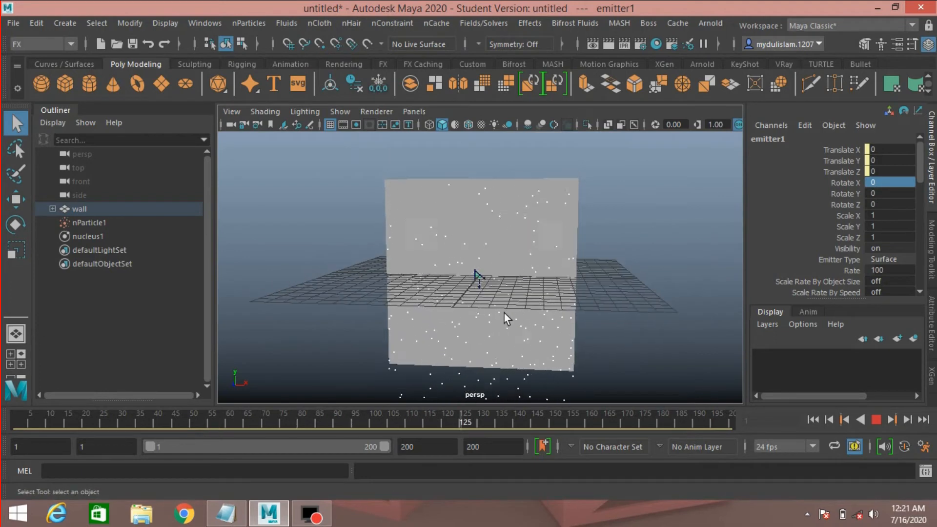
alt+drag(503, 302, 507, 314)
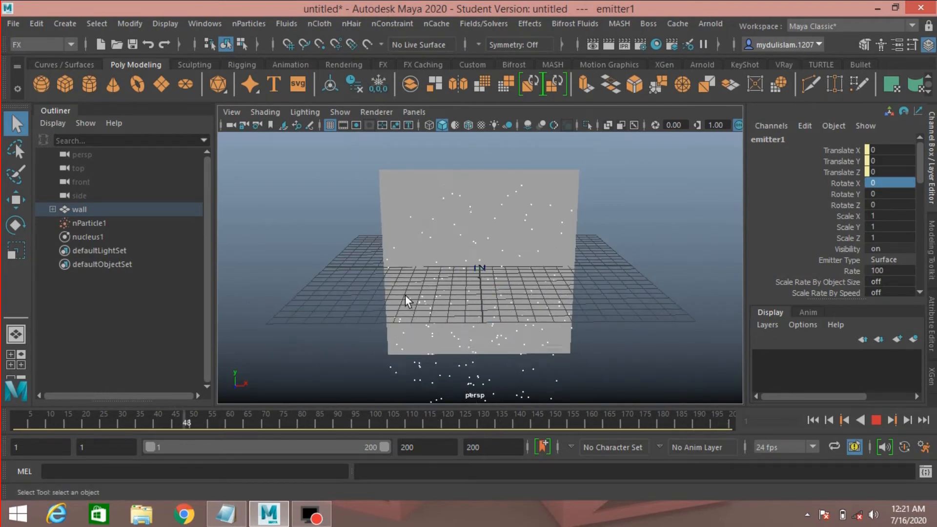
Hide the viewport grid and stop playback.
click(331, 124)
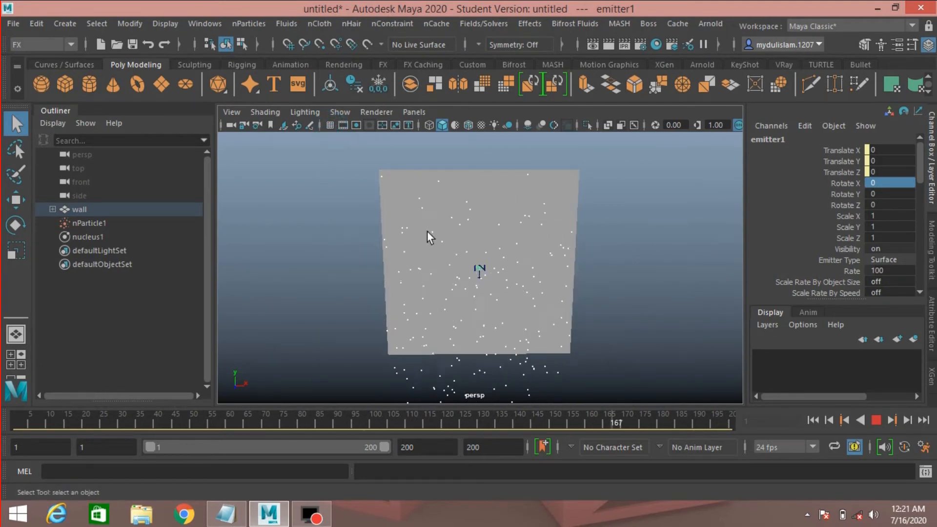
click(872, 421)
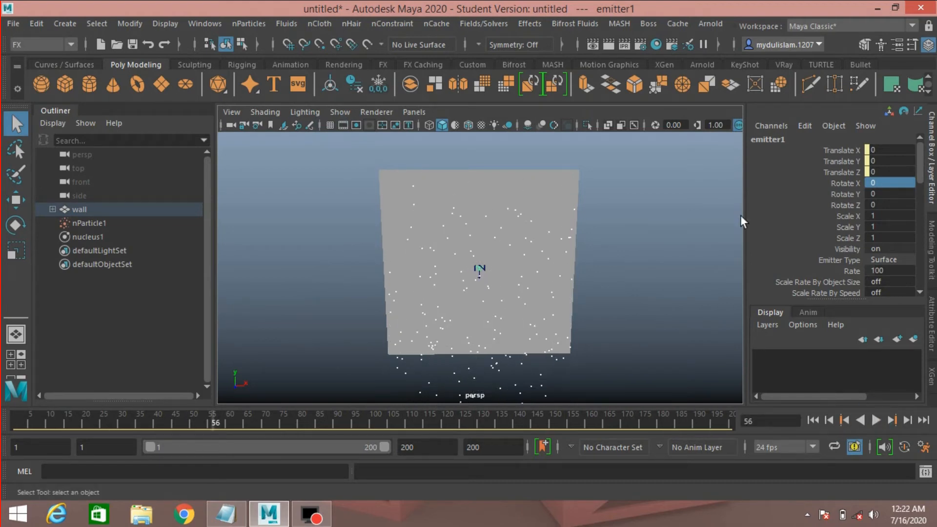
Open the nParticleShape1 attributes and enable Ignore Solver Gravity under Dynamic Properties.
click(931, 327)
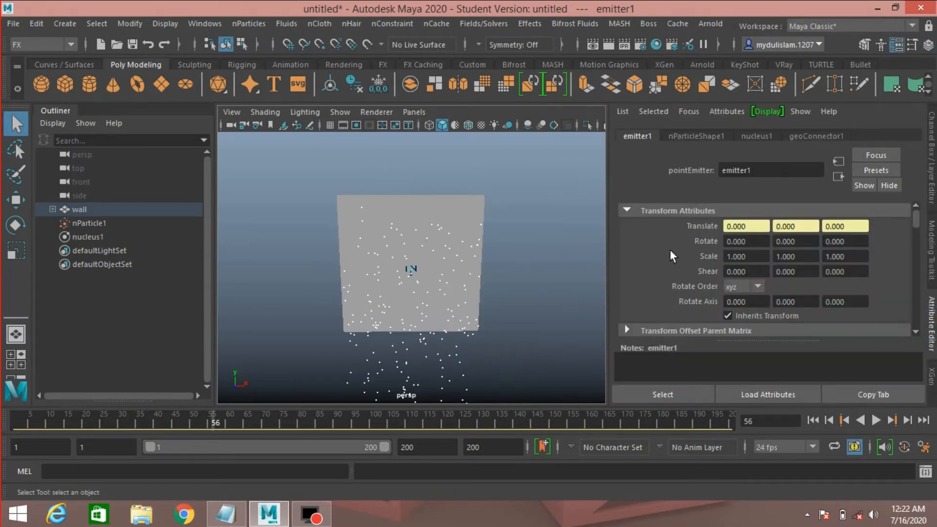
click(691, 136)
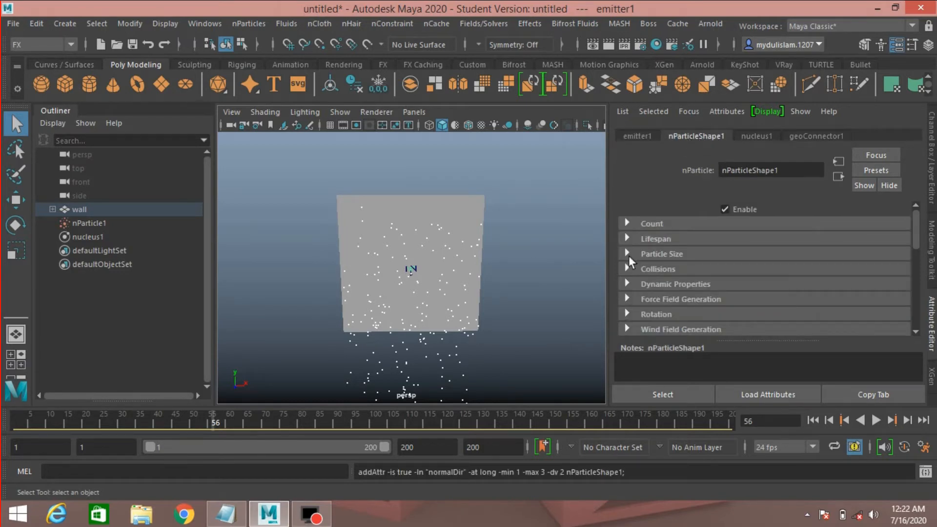
click(631, 284)
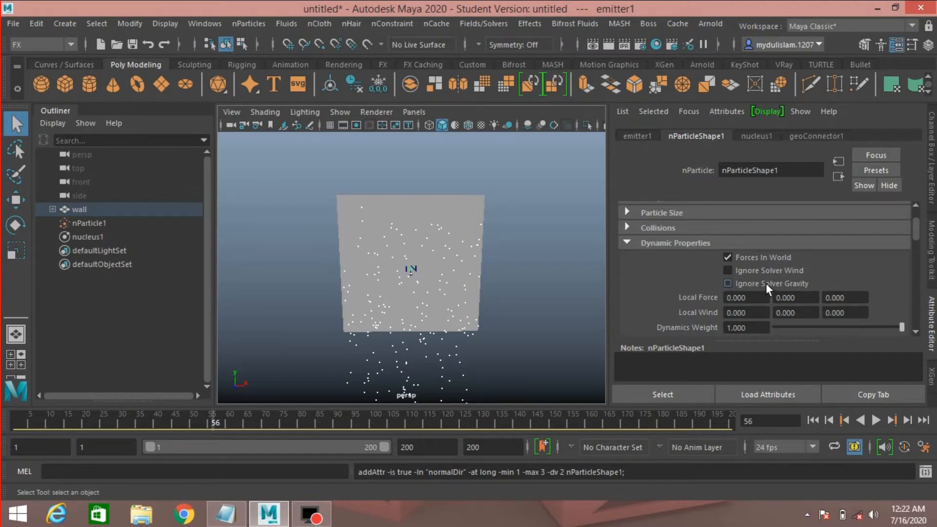
click(766, 283)
Rewind to the start and play the simulation to review the particles, then stop it.
click(812, 420)
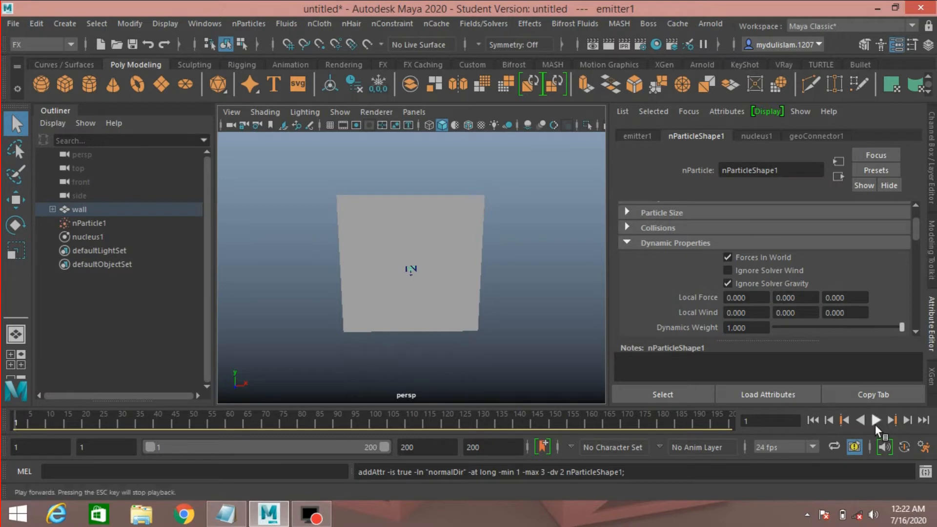
click(875, 420)
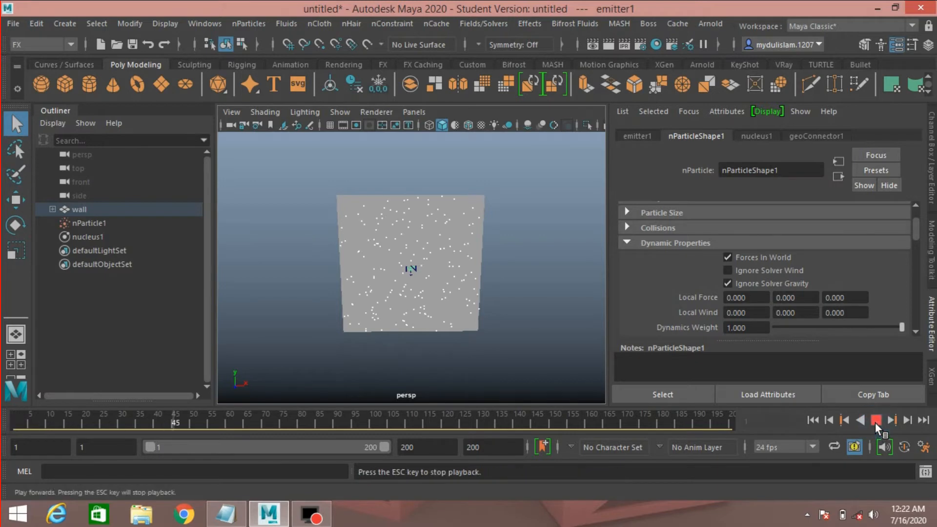
scroll(496, 339, up, 5)
scroll(495, 336, down, 5)
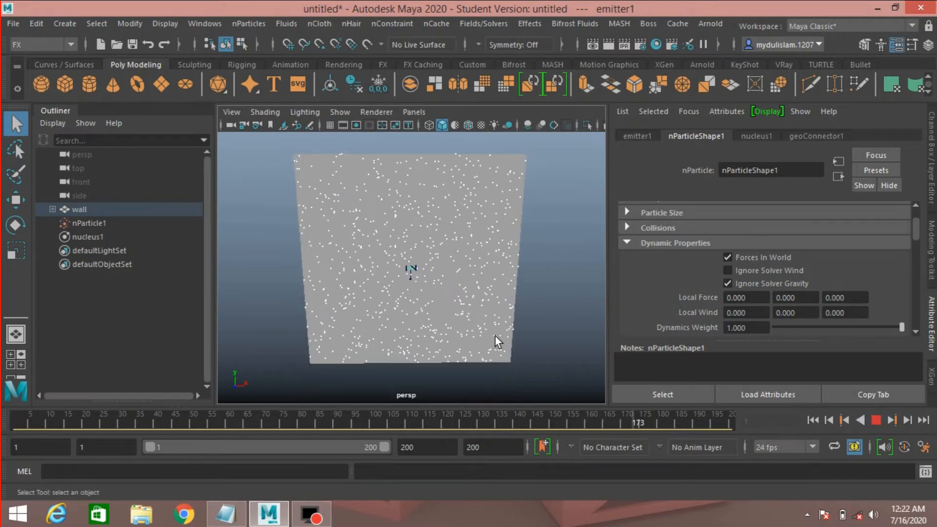
click(876, 420)
Collapse the Dynamic Properties section of the particle attributes.
scroll(642, 254, up, 2)
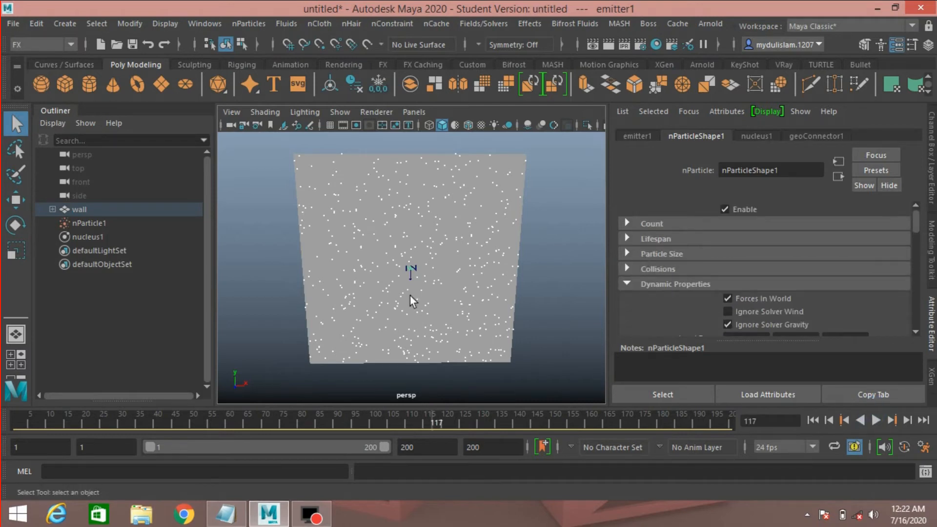
click(630, 284)
scroll(631, 283, down, 1)
scroll(630, 283, up, 1)
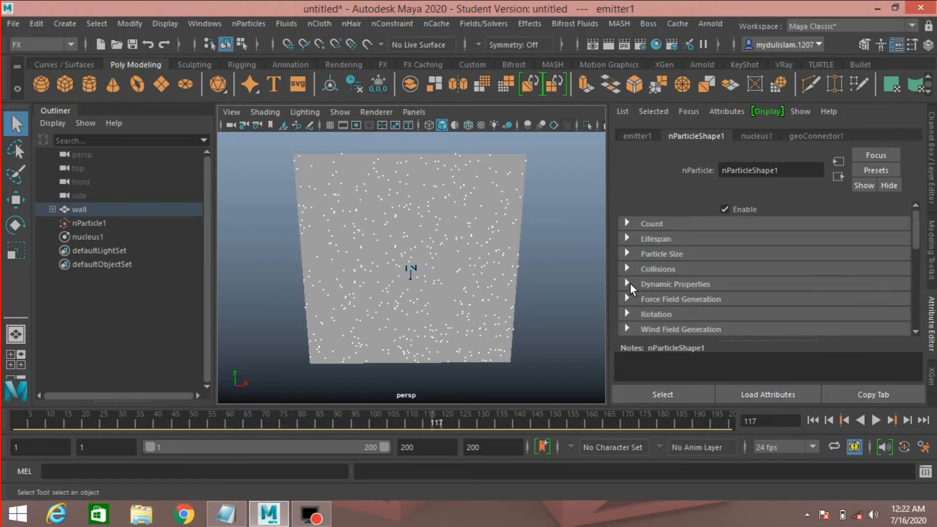
scroll(631, 283, down, 1)
scroll(630, 283, up, 1)
scroll(630, 283, down, 1)
scroll(646, 322, down, 1)
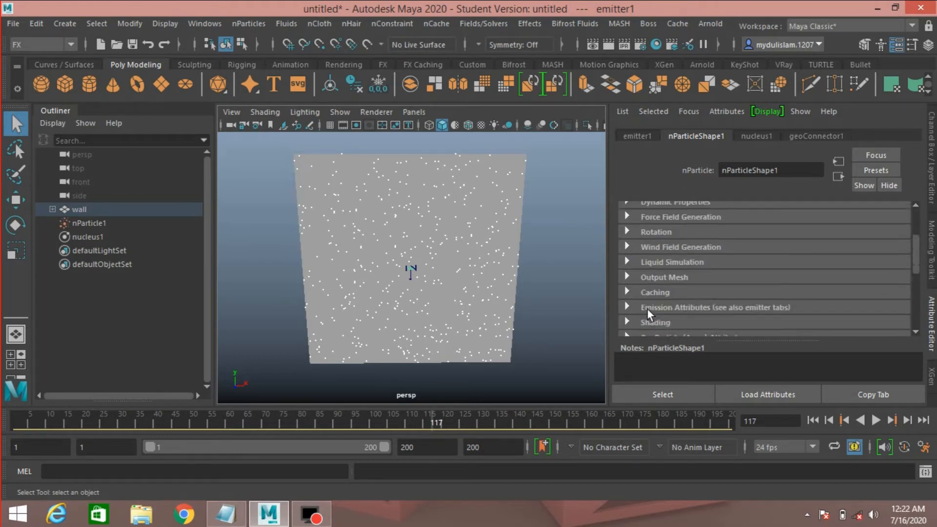
scroll(628, 310, down, 1)
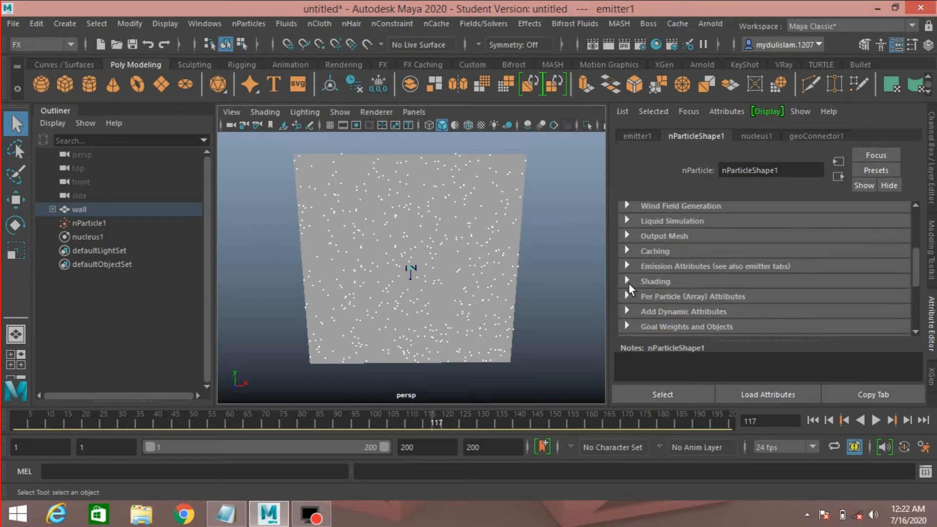
click(628, 281)
click(628, 281)
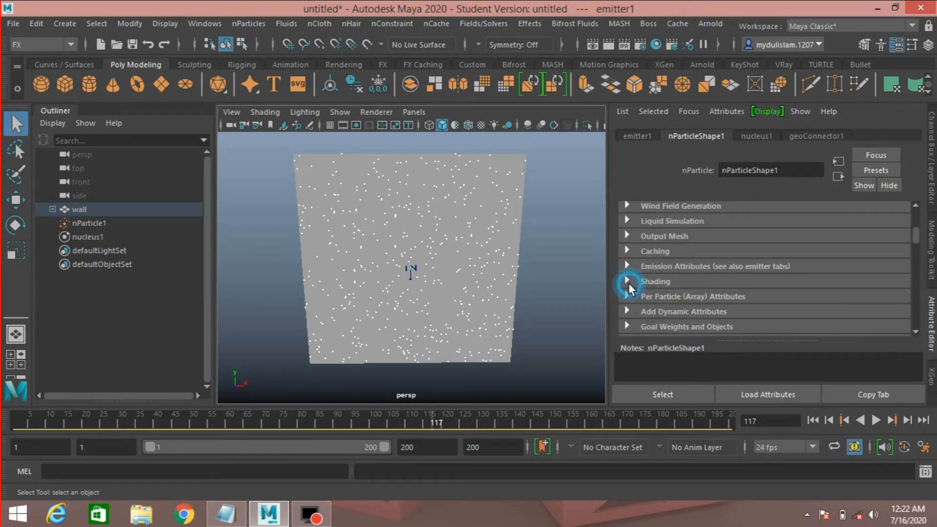
Select the particles and the wall, then create a goal from the wall with default settings and goal weight 1.000.
click(100, 223)
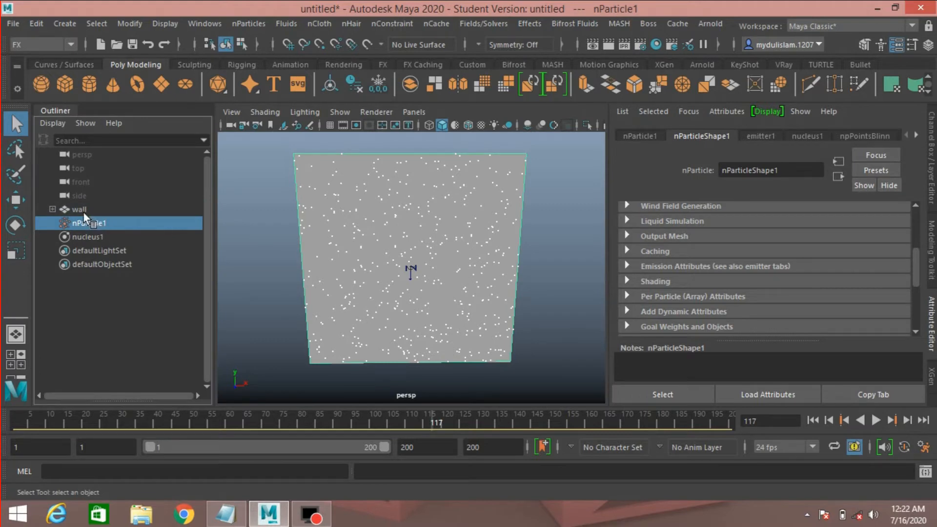
ctrl+click(88, 210)
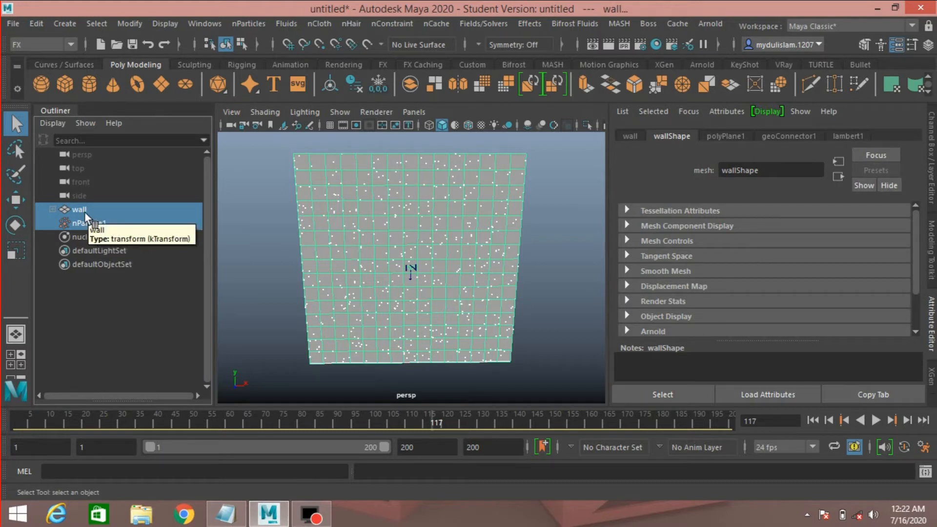
click(237, 22)
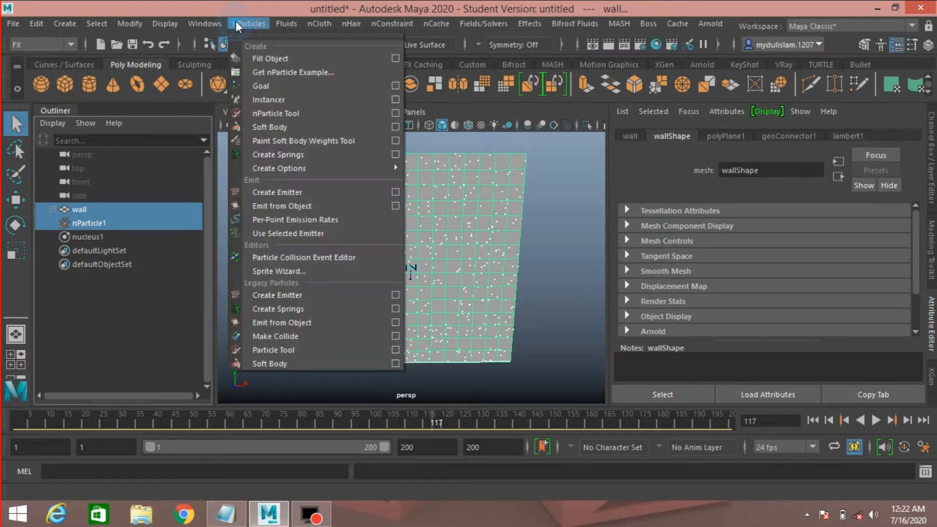
click(394, 85)
click(487, 50)
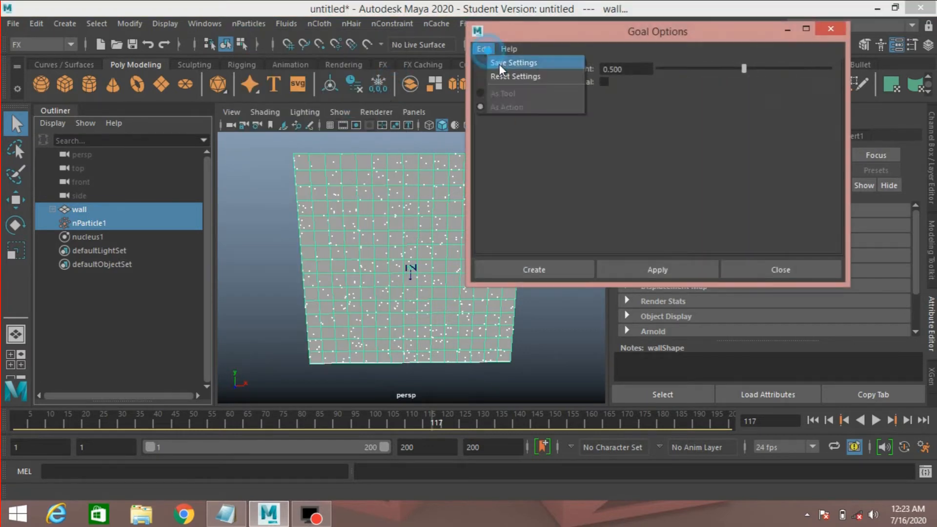
click(502, 74)
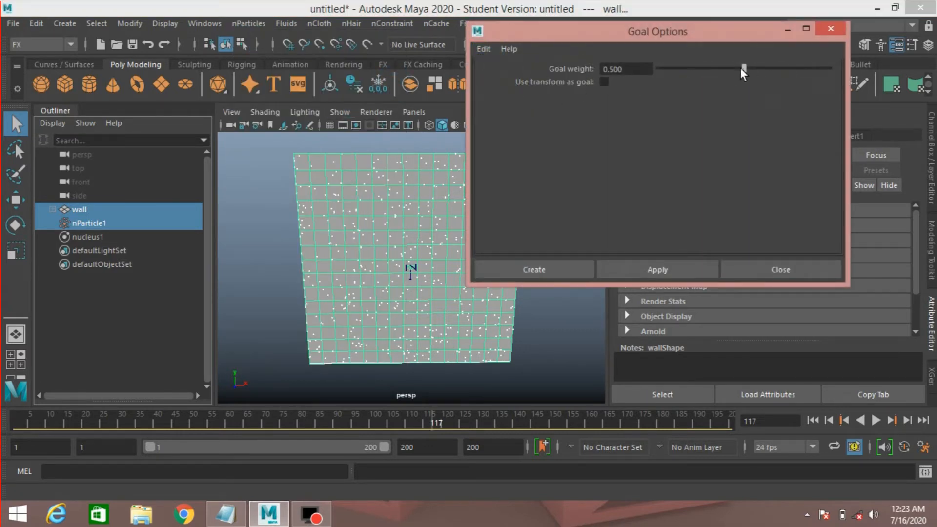
drag(743, 68, 845, 62)
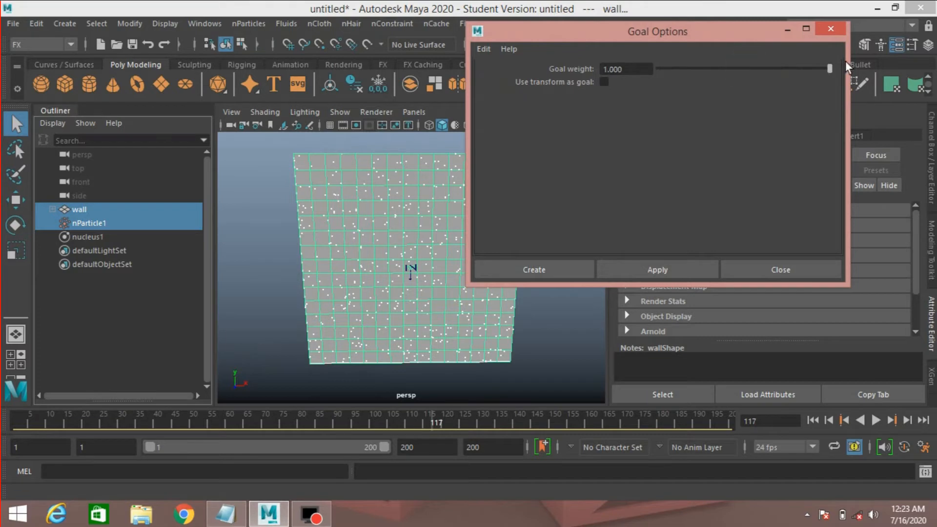
click(536, 267)
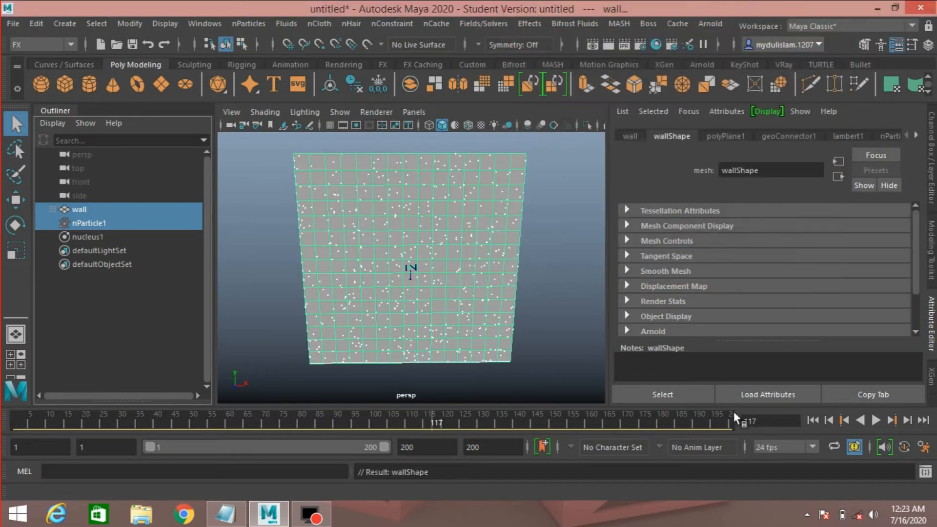
Rewind to the start and play the simulation to review the goal effect, then stop it.
click(813, 420)
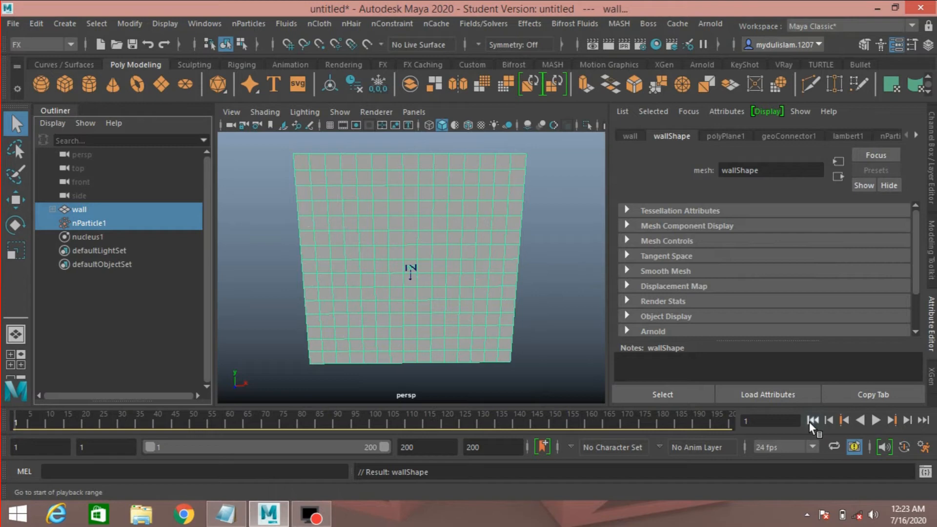
click(873, 419)
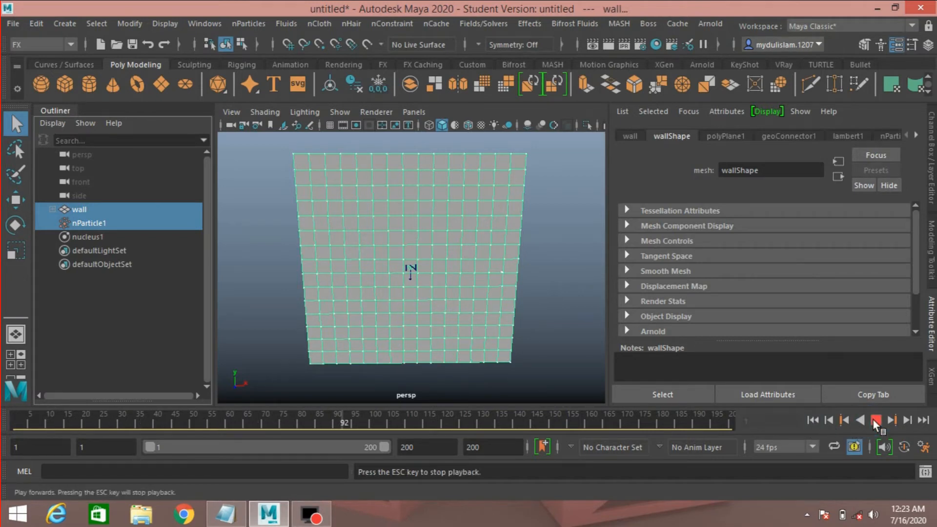
click(872, 418)
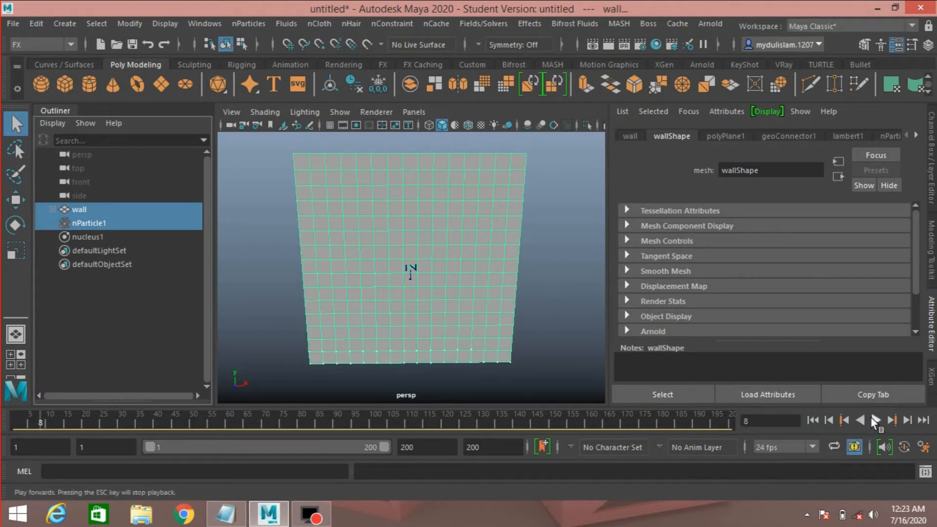
Select nParticle1 and set its Particle Render Type to Spheres under Shading.
scroll(664, 293, down, 2)
scroll(664, 293, up, 2)
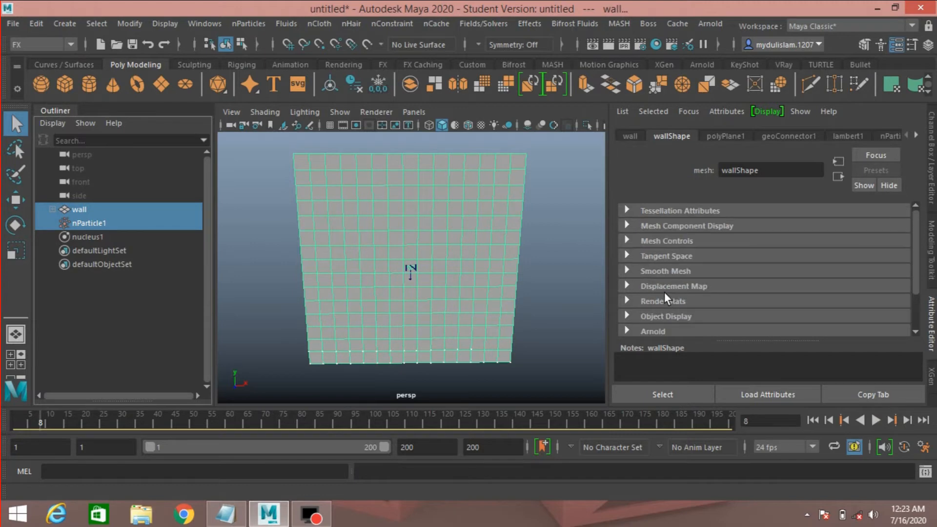
scroll(664, 292, down, 2)
click(94, 223)
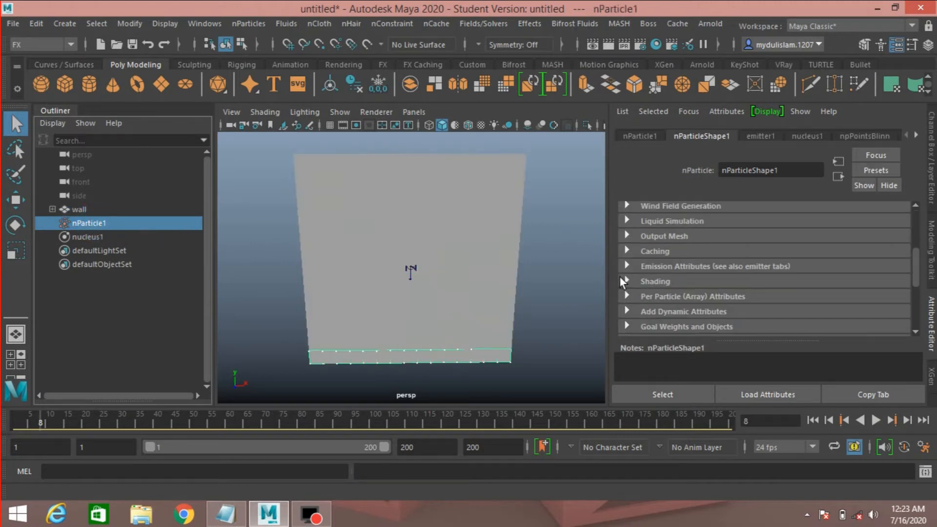
scroll(663, 279, up, 2)
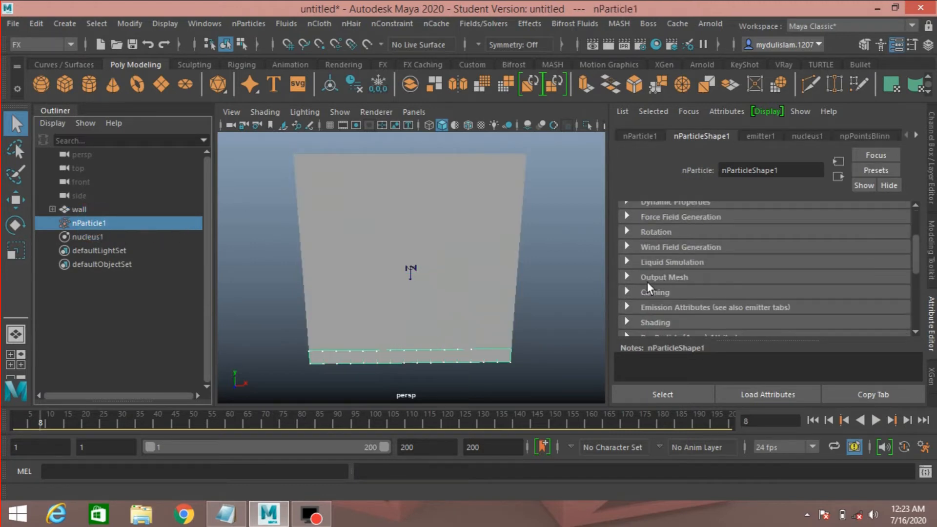
scroll(645, 291, down, 2)
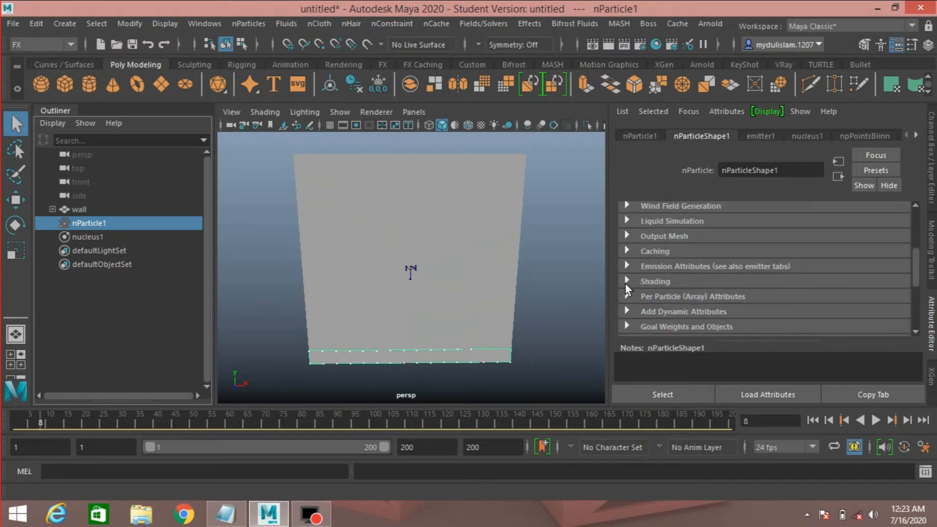
click(626, 281)
scroll(628, 283, down, 2)
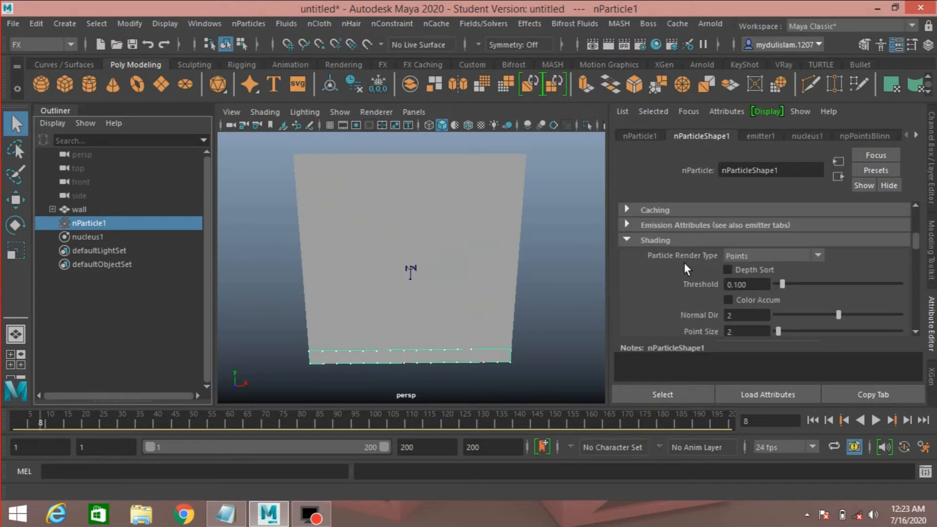
click(779, 255)
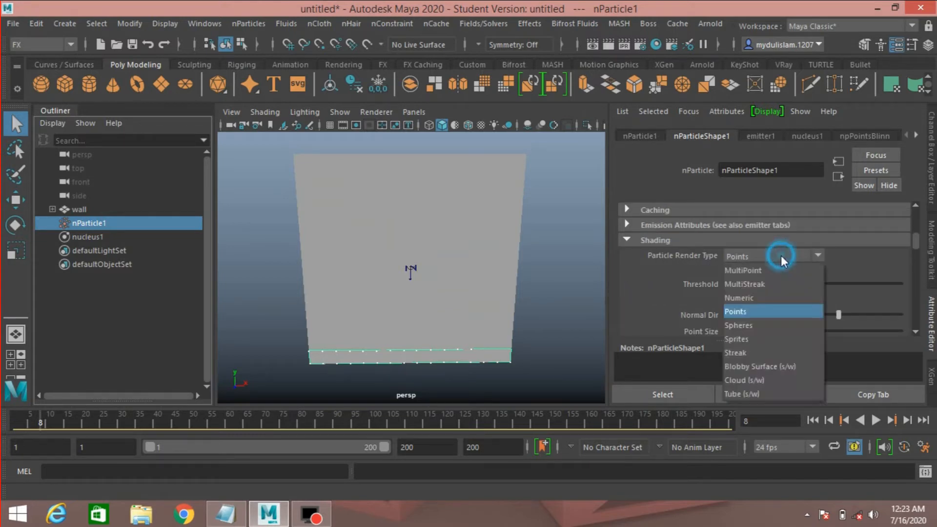
click(761, 323)
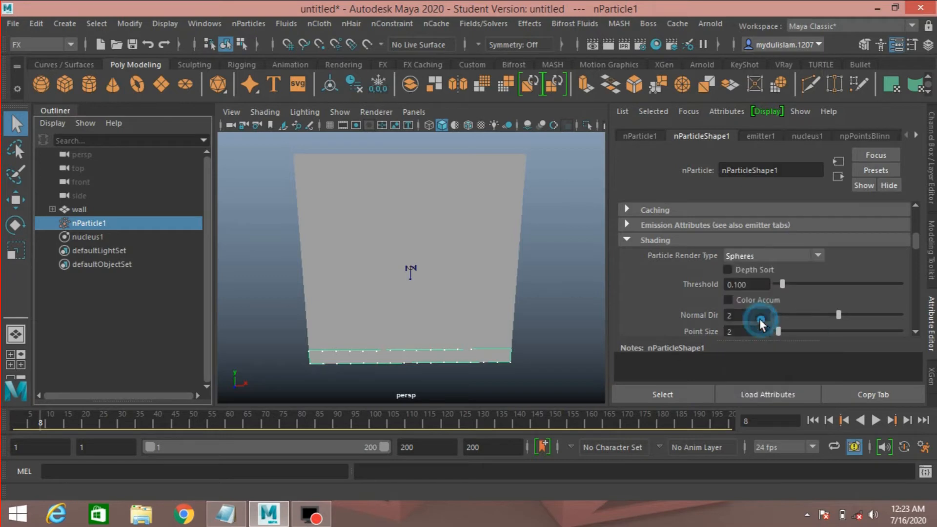
Rewind and play the simulation to review the sphere particles, then stop playback.
click(815, 419)
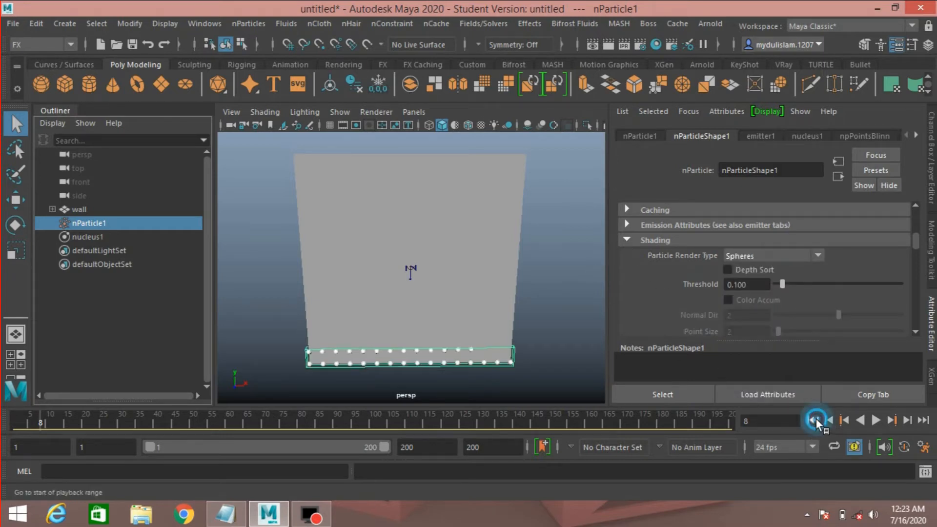
click(875, 420)
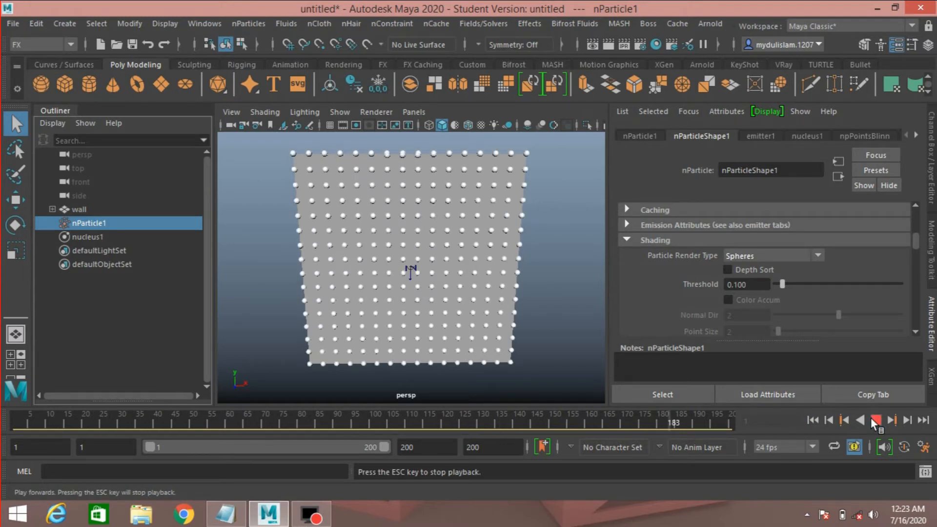
click(872, 419)
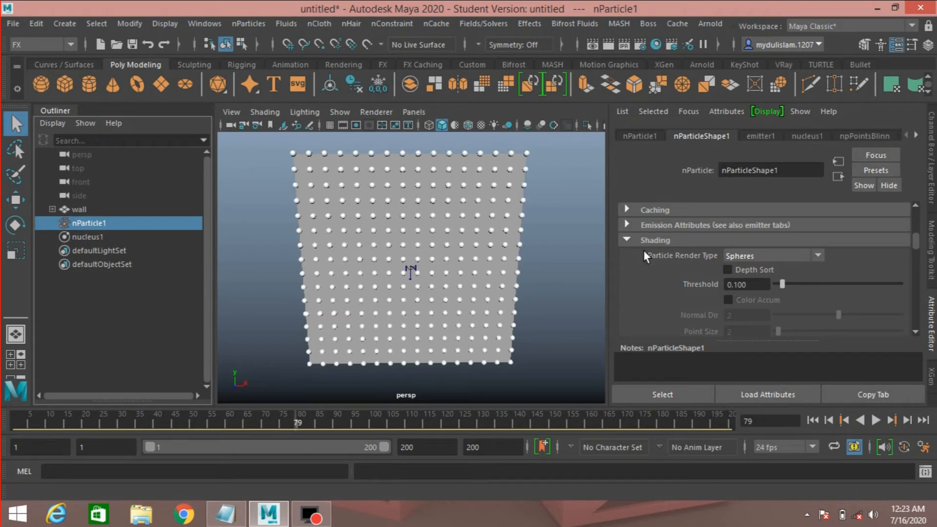
Enable Need Parent UV in the emitter1 Basic Emitter Attributes.
click(716, 241)
scroll(716, 242, up, 3)
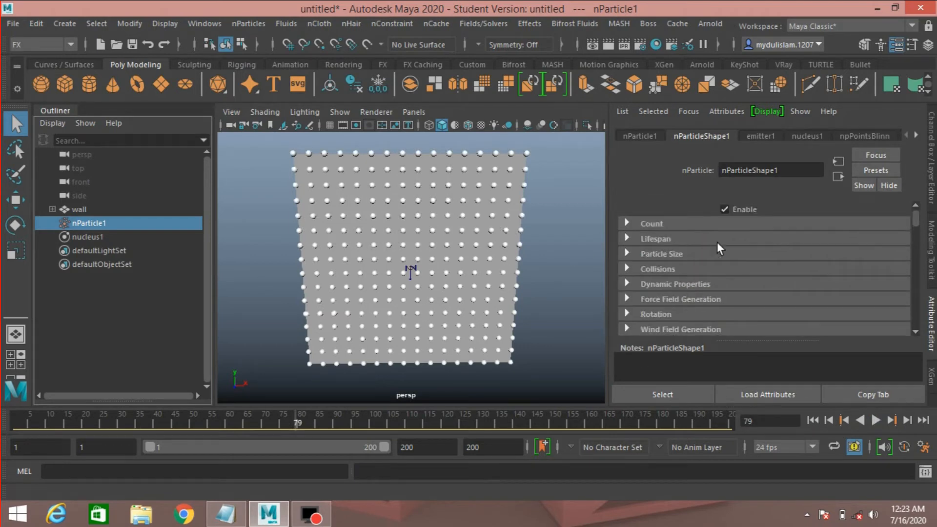
click(757, 137)
scroll(639, 262, down, 3)
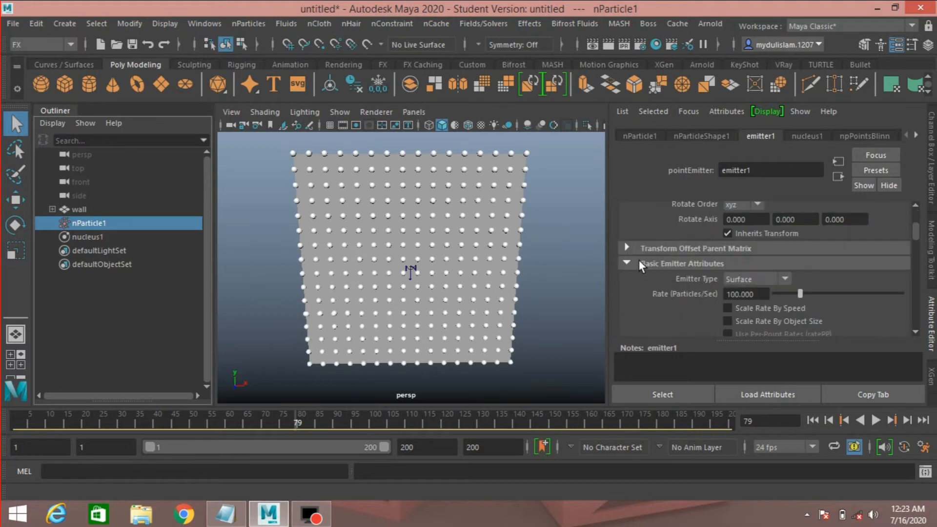
scroll(639, 260, down, 2)
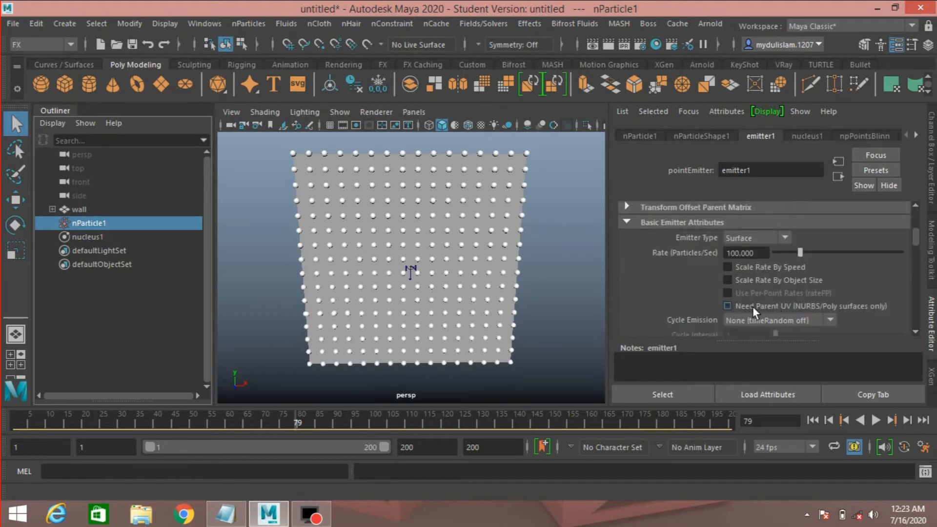
click(778, 308)
scroll(683, 282, down, 2)
scroll(684, 282, up, 5)
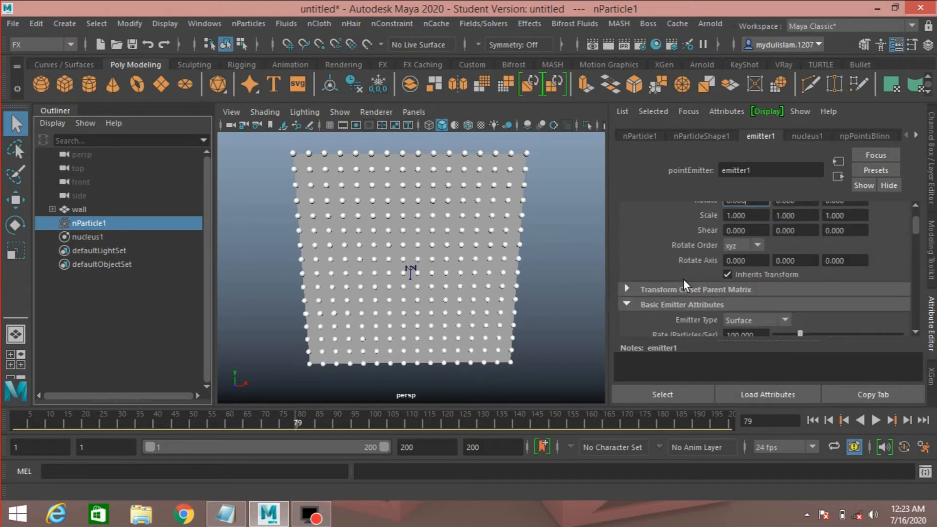
Open the General dialog under Add Dynamic Attributes for nParticleShape1.
click(690, 137)
scroll(655, 238, down, 5)
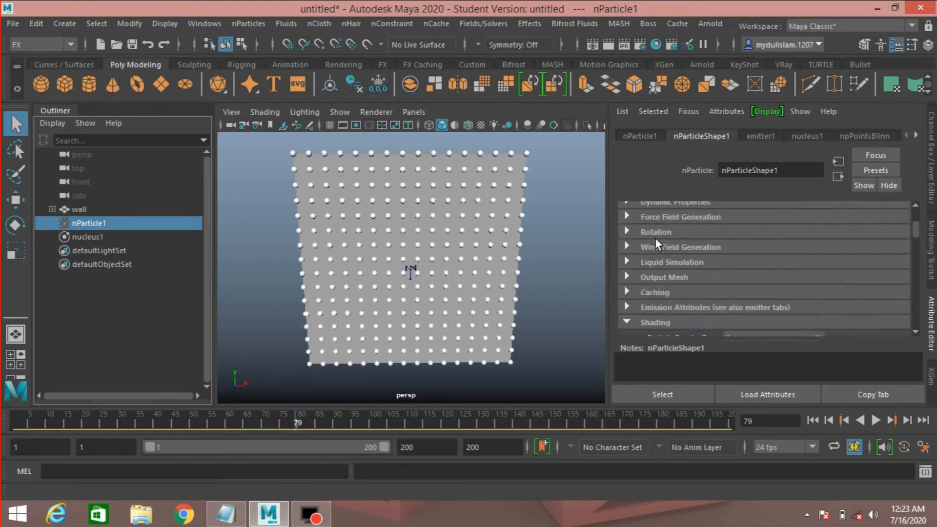
scroll(655, 238, up, 1)
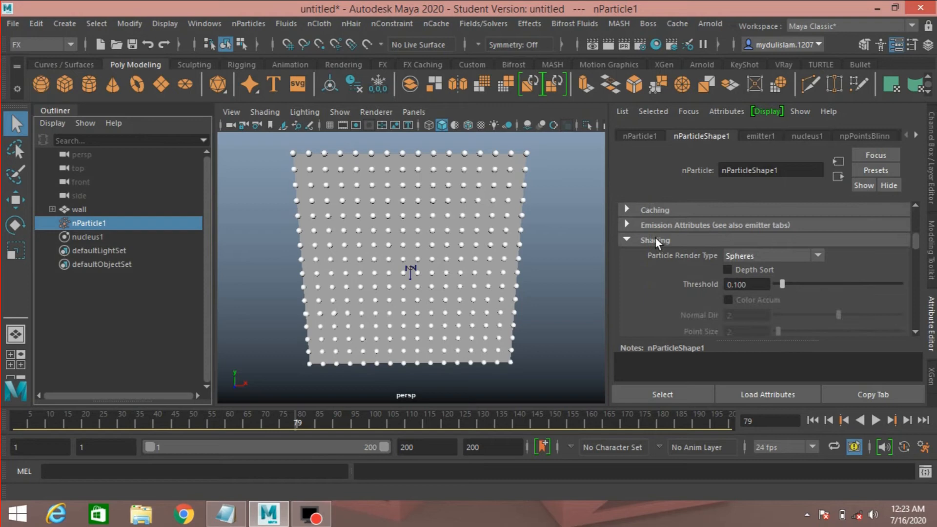
click(630, 238)
scroll(643, 259, down, 2)
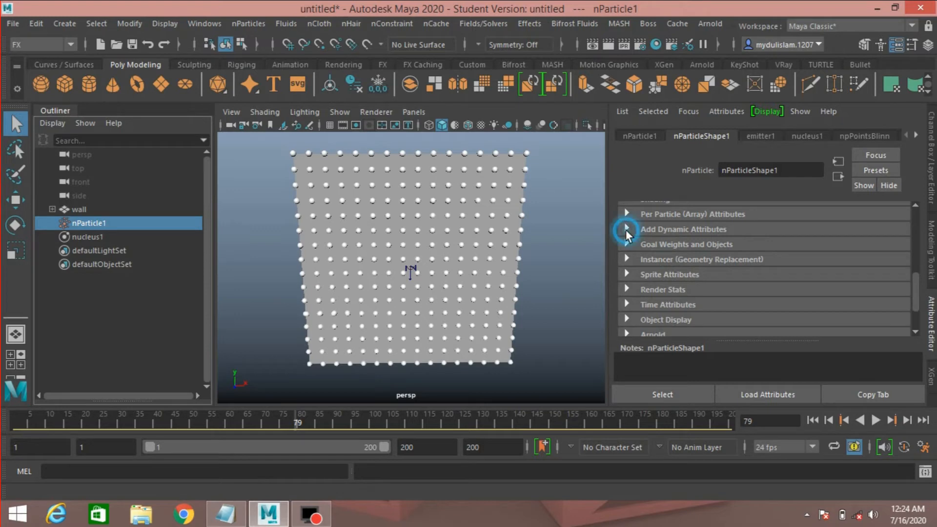
click(626, 229)
click(647, 247)
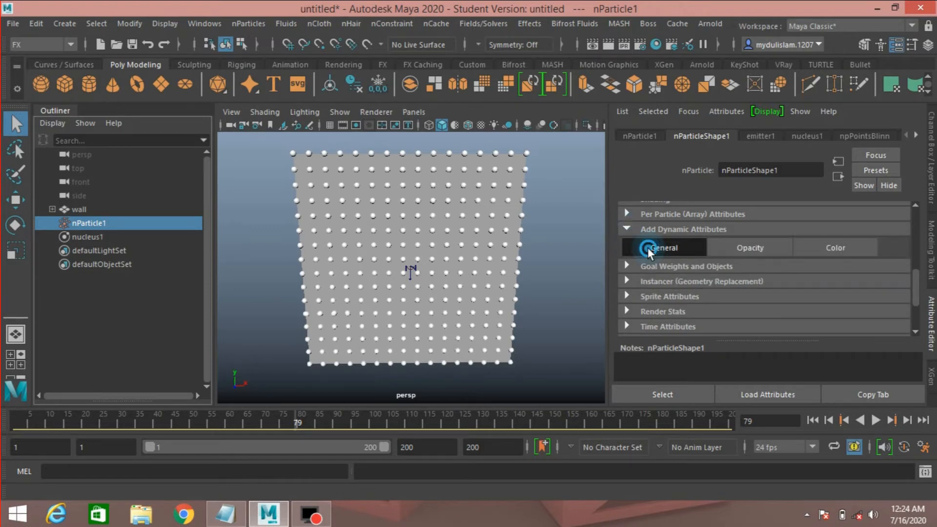
Add the goalU, goalV, parentU and parentV per-particle attributes to nParticleShape1.
drag(471, 185, 414, 84)
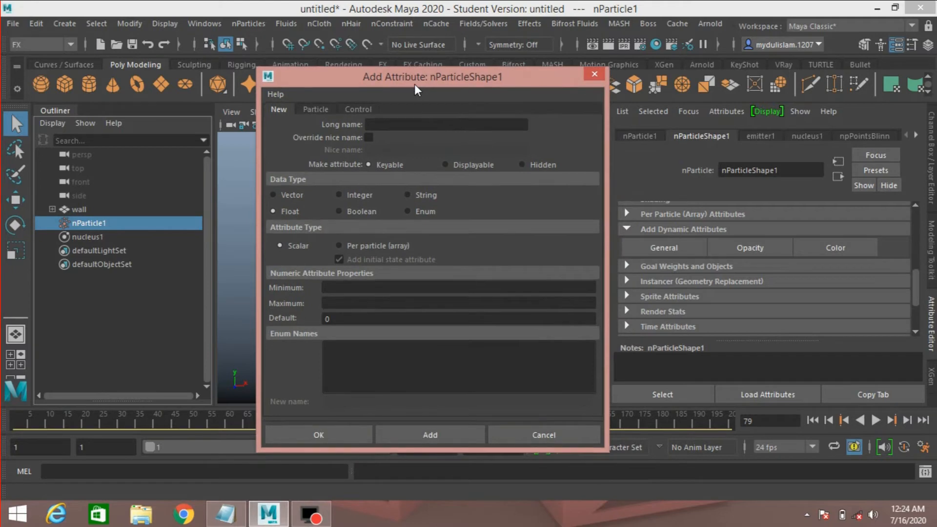
click(316, 109)
scroll(340, 315, down, 3)
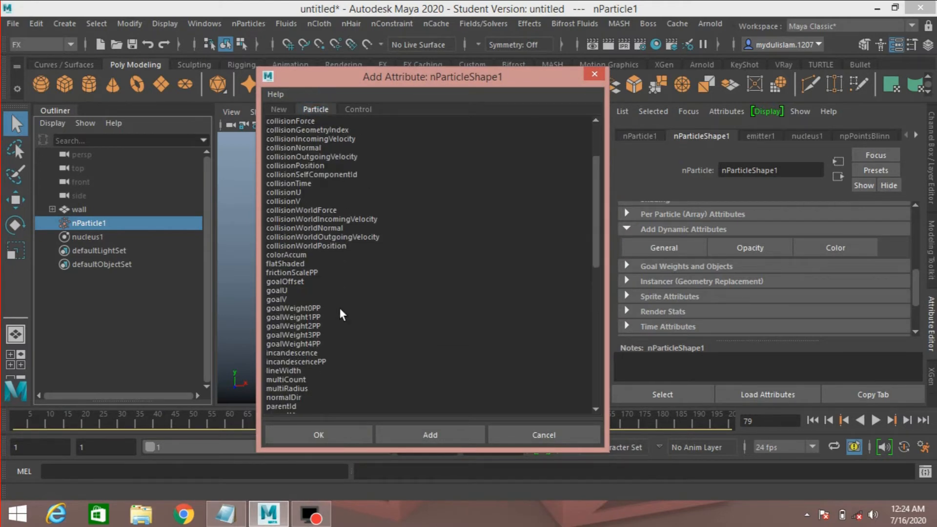
click(276, 290)
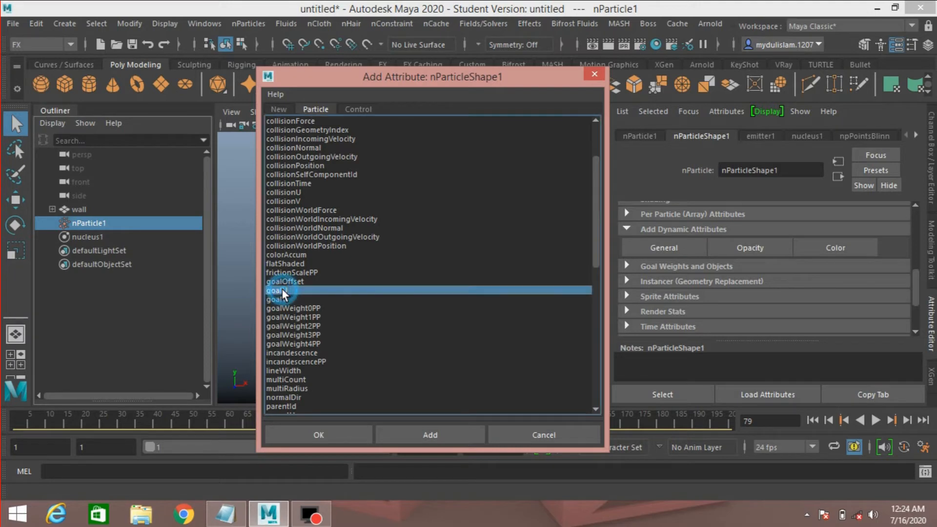
shift+click(282, 299)
scroll(378, 317, down, 11)
scroll(378, 318, down, 1)
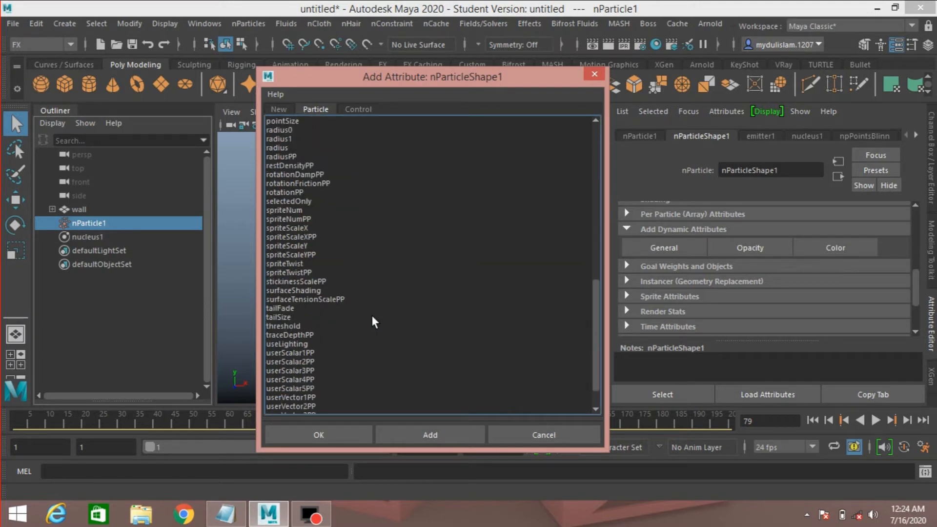
scroll(343, 270, up, 2)
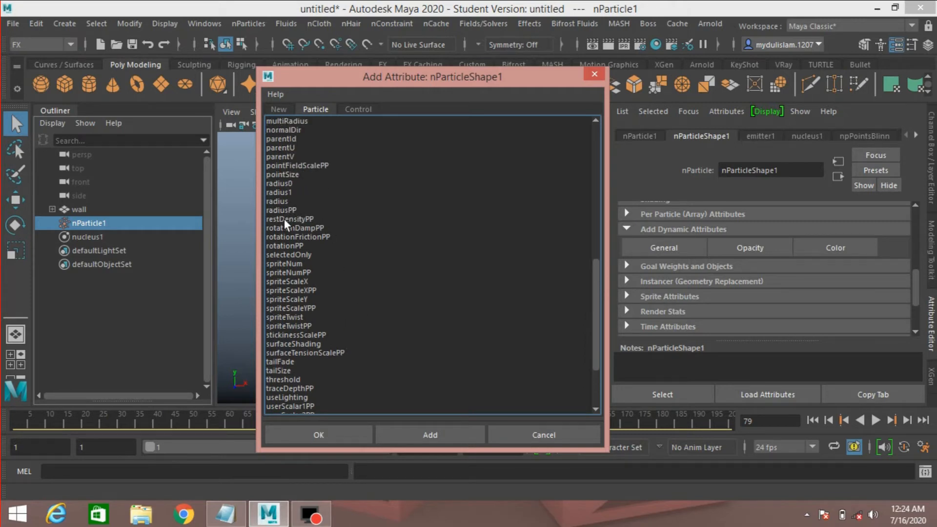
click(283, 148)
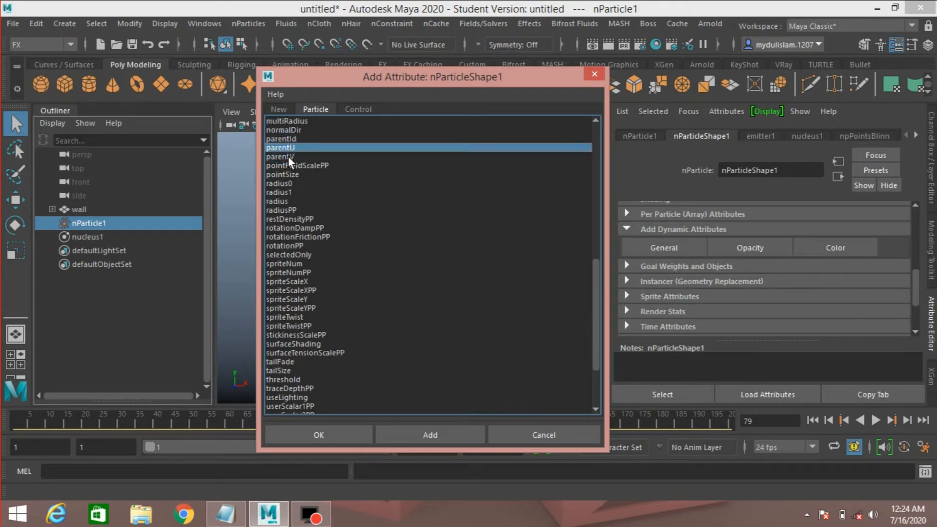
shift+click(287, 156)
scroll(391, 218, up, 2)
scroll(393, 220, up, 3)
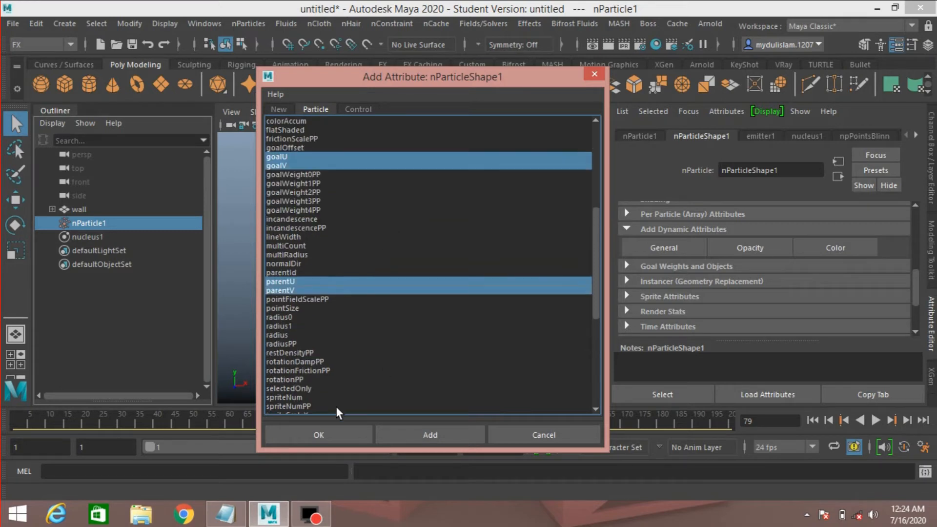
click(331, 429)
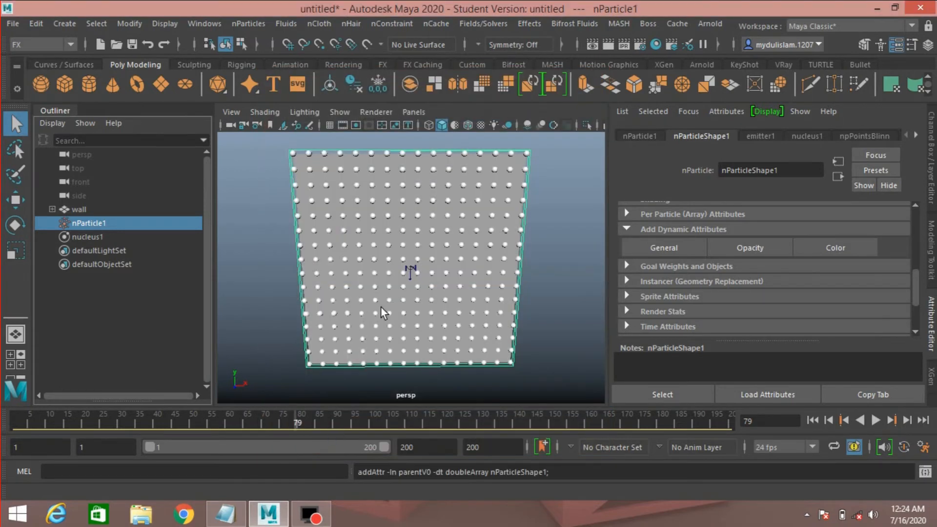
Rewind and play the simulation to review the particles, then stop playback.
click(812, 419)
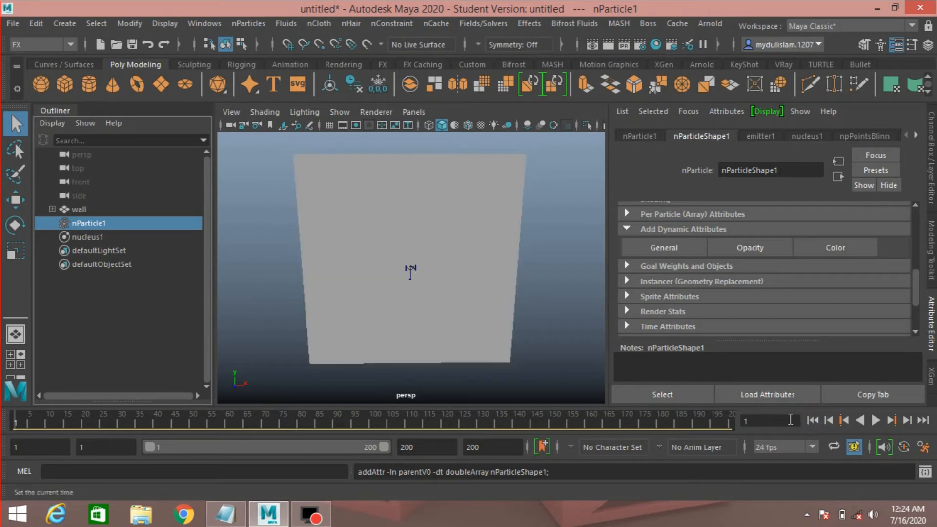
click(874, 421)
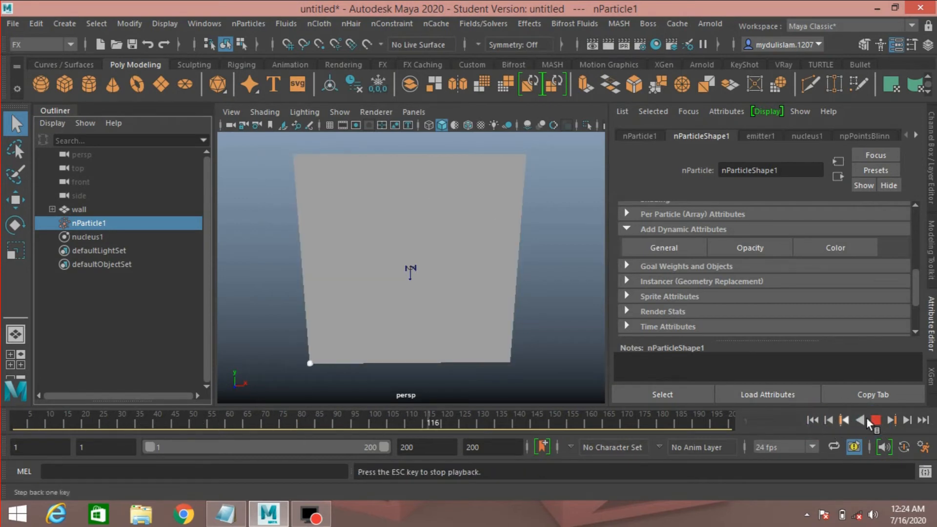
click(876, 420)
Open a creation expression for the Goal V attribute in the Per Particle (Array) Attributes.
scroll(703, 293, up, 3)
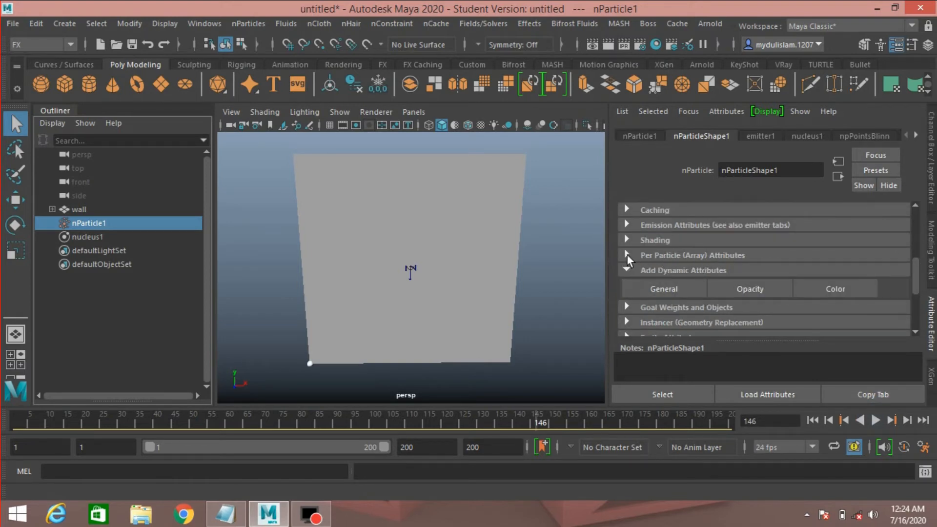
scroll(627, 254, up, 5)
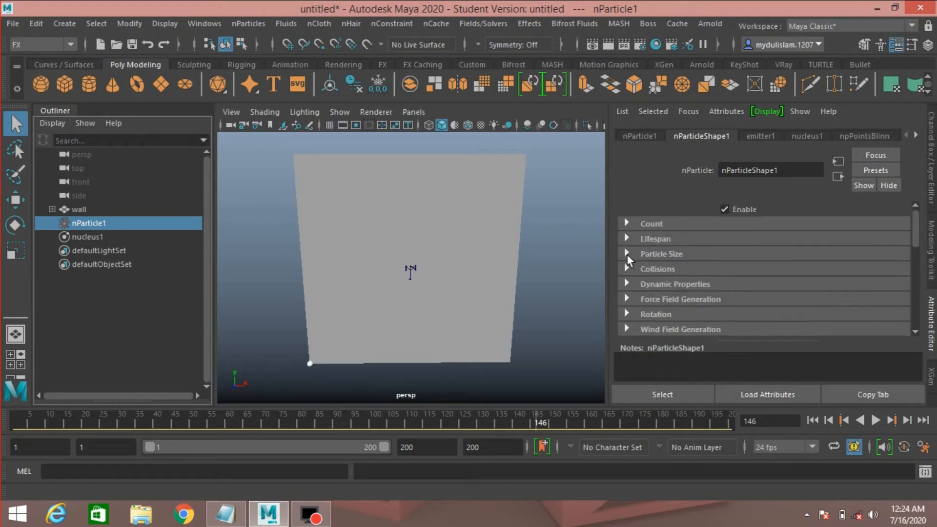
scroll(628, 255, down, 2)
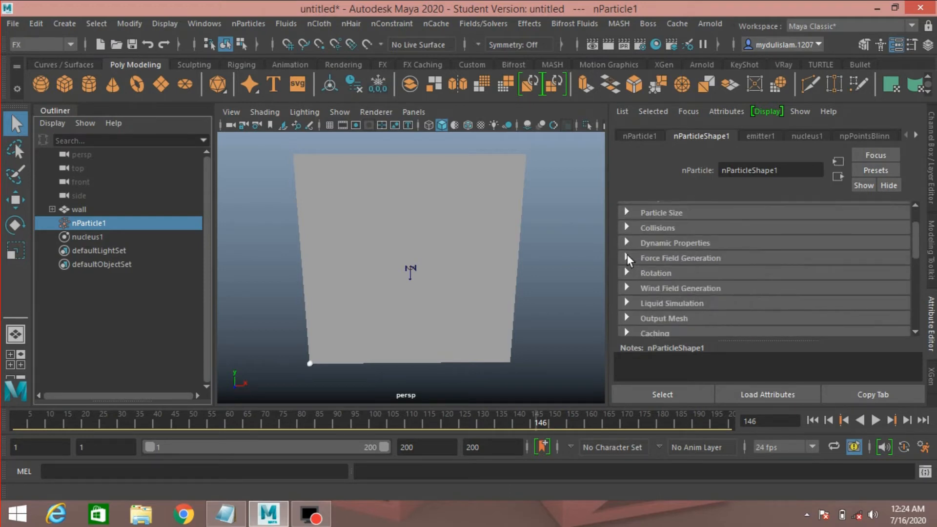
scroll(627, 253, down, 6)
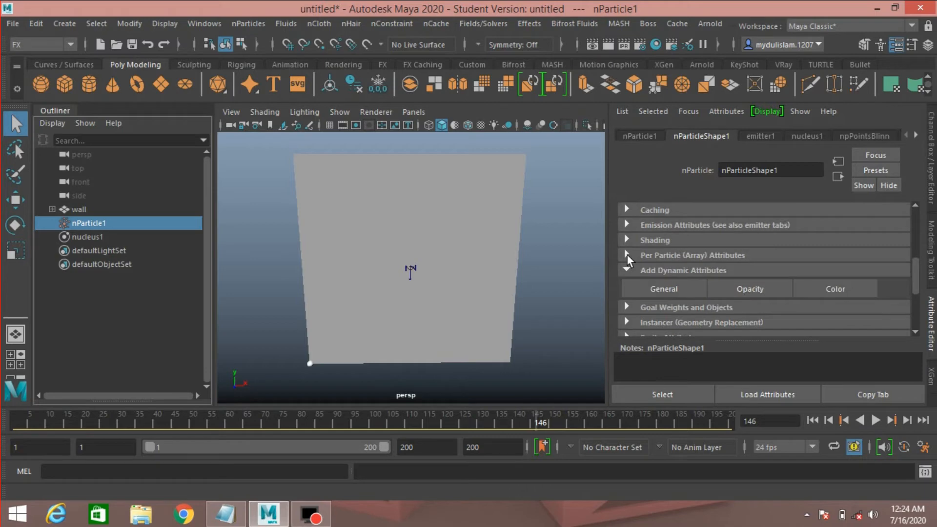
click(626, 255)
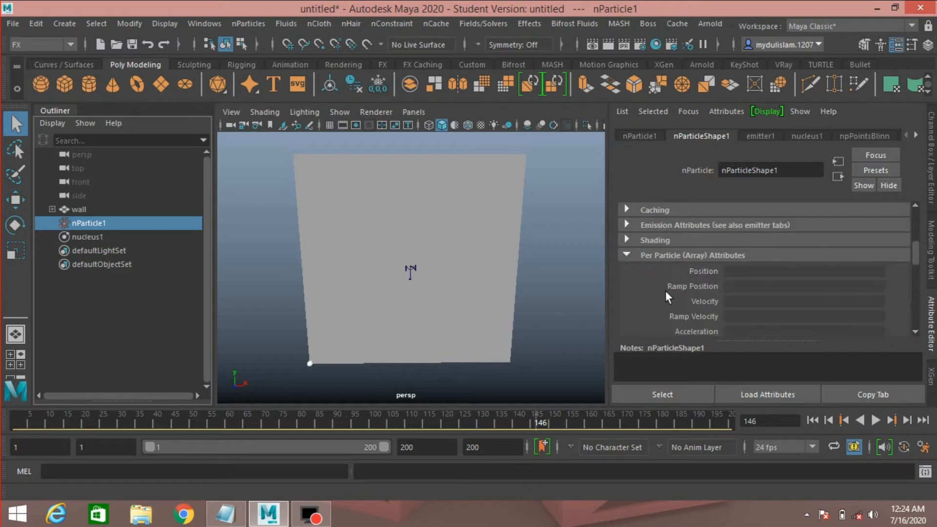
scroll(666, 291, down, 4)
scroll(691, 309, down, 2)
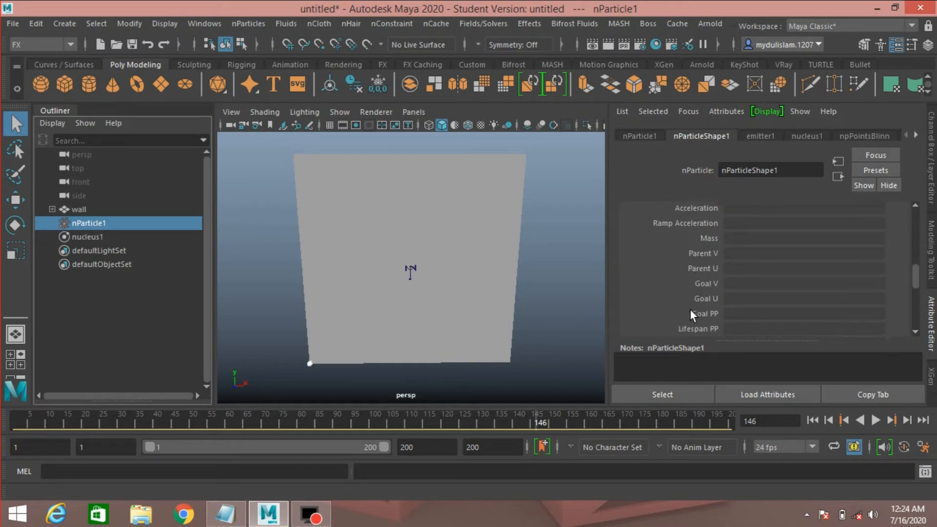
right_click(735, 286)
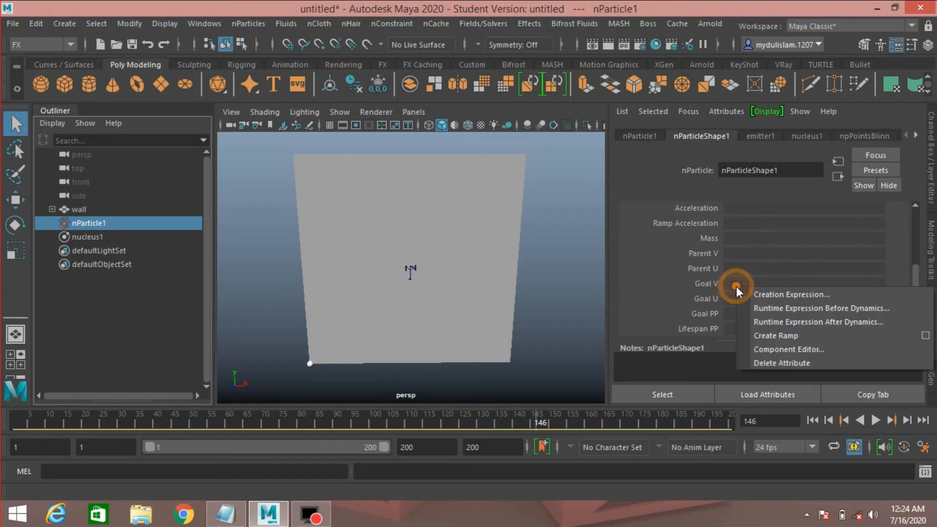
click(773, 295)
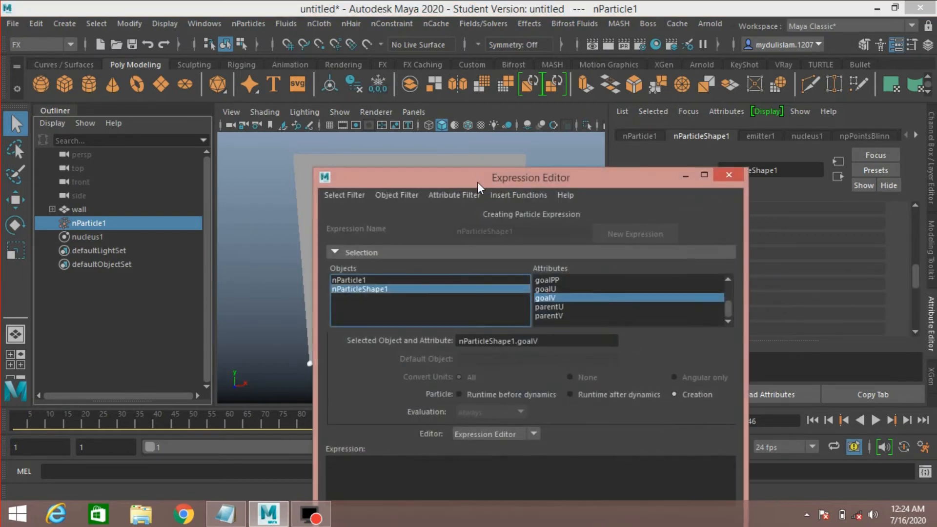
drag(477, 182, 183, 63)
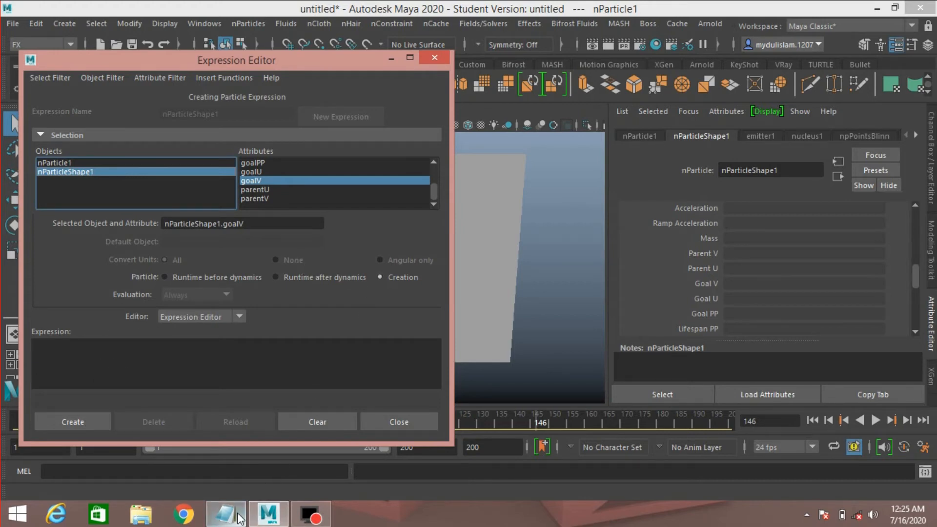
Copy the lines goalV = parentV and goalU = parentU from the Notepad script and create them as the creation expression.
click(225, 513)
drag(391, 114, 666, 136)
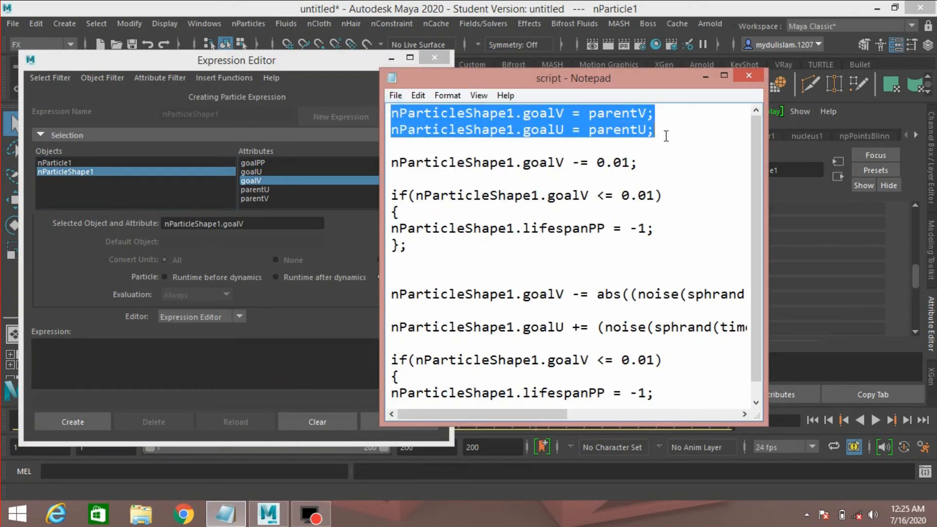
right_click(608, 123)
click(639, 168)
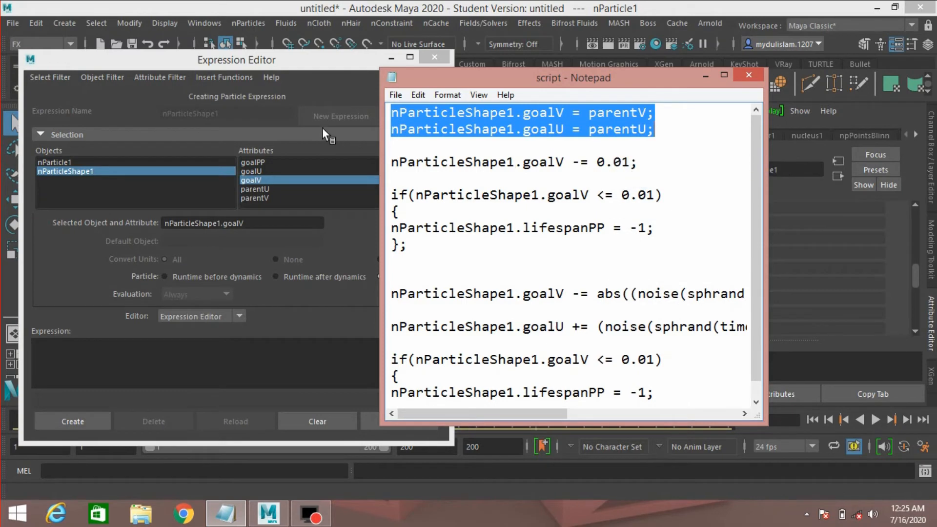
click(269, 60)
click(86, 368)
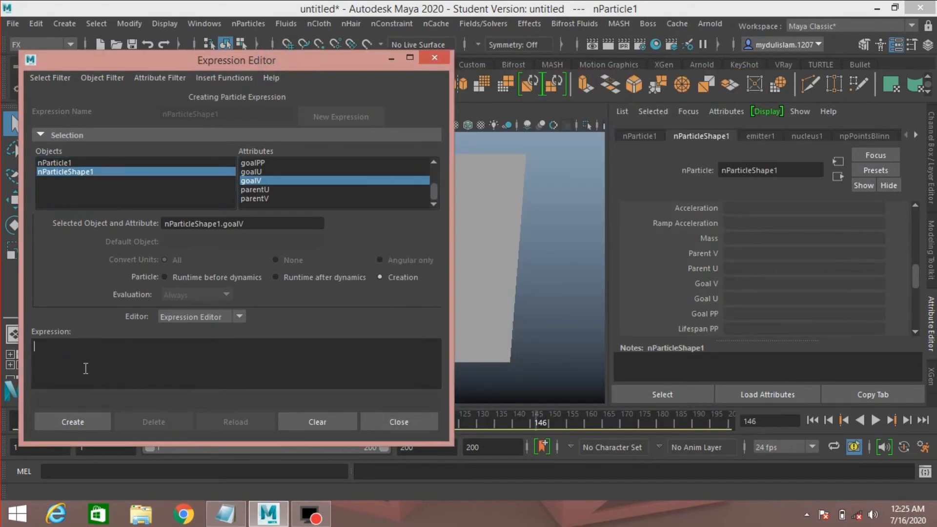
key(ctrl+v)
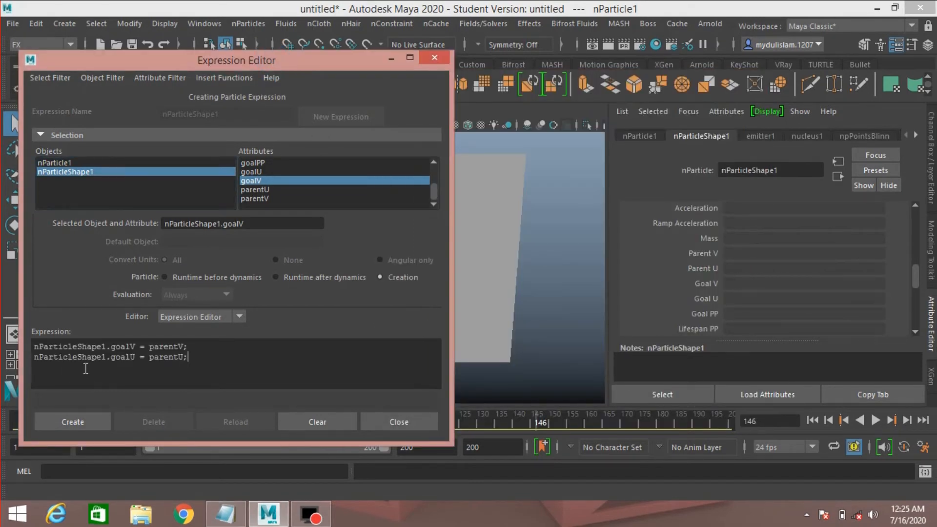
click(78, 421)
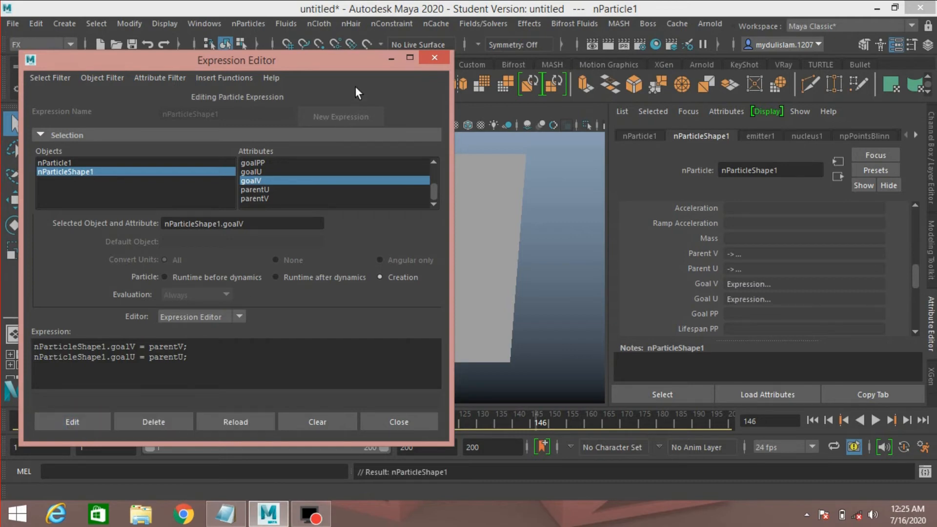
click(389, 57)
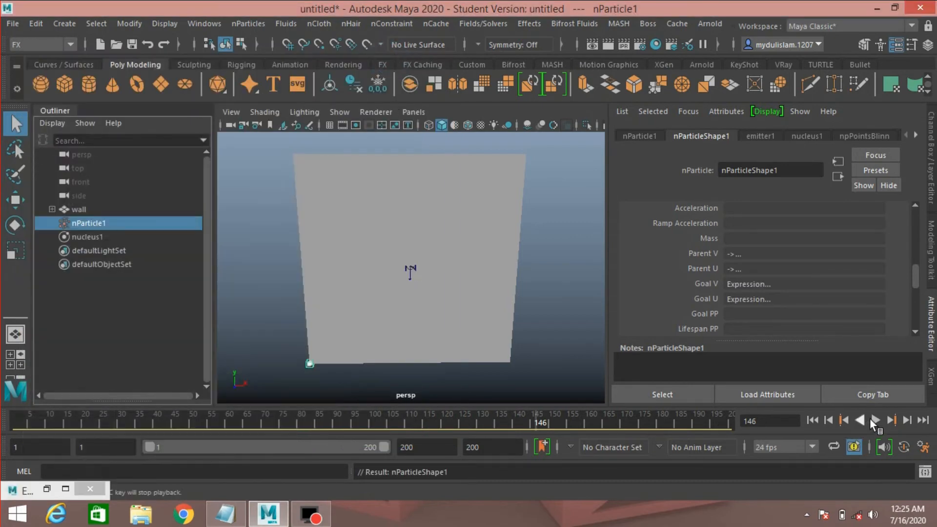
Play the simulation to review the particles on the wall, then stop playback.
click(875, 420)
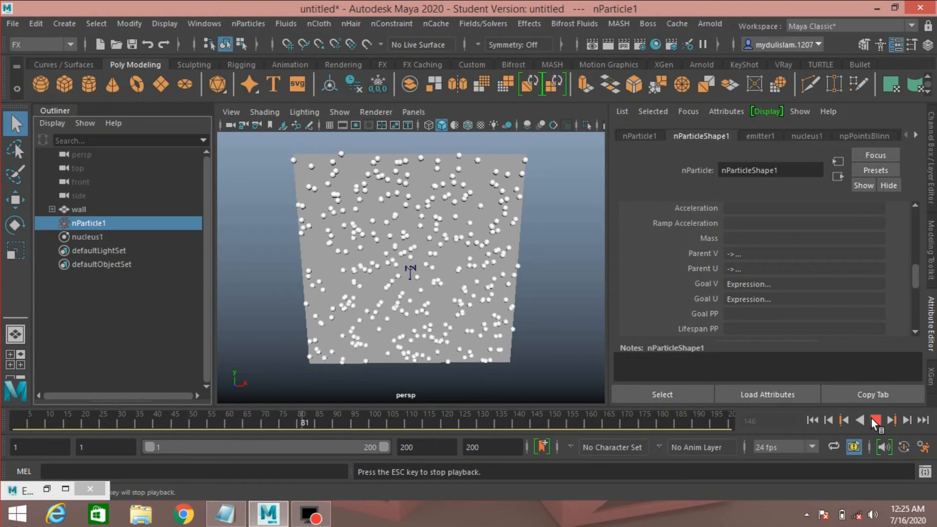
click(875, 421)
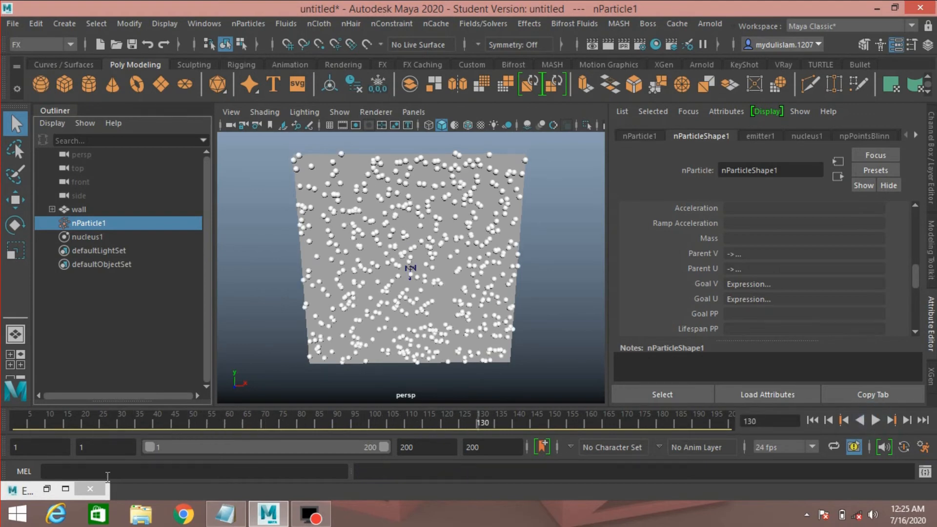
Create a Runtime after dynamics expression from the Notepad lines decreasing goalV by 0.01 and setting lifespanPP to -1 below 0.01.
click(45, 490)
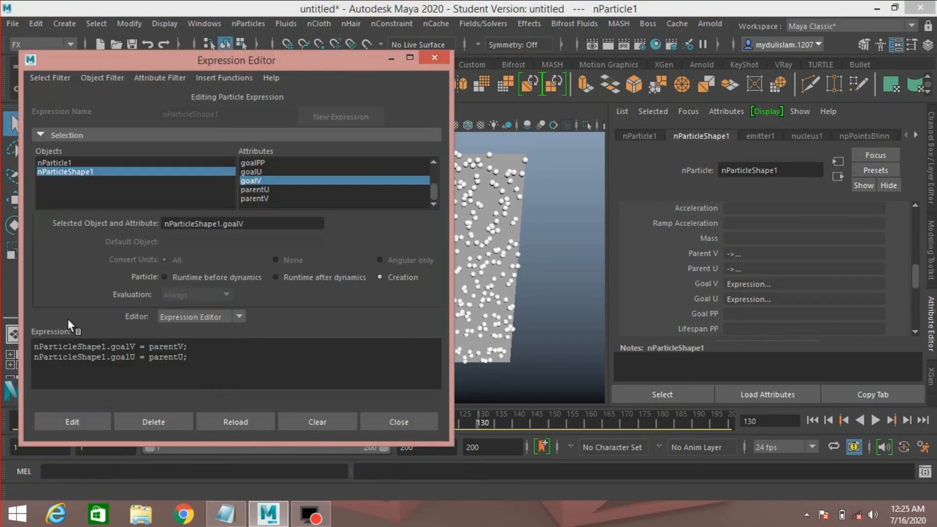
click(309, 278)
click(226, 513)
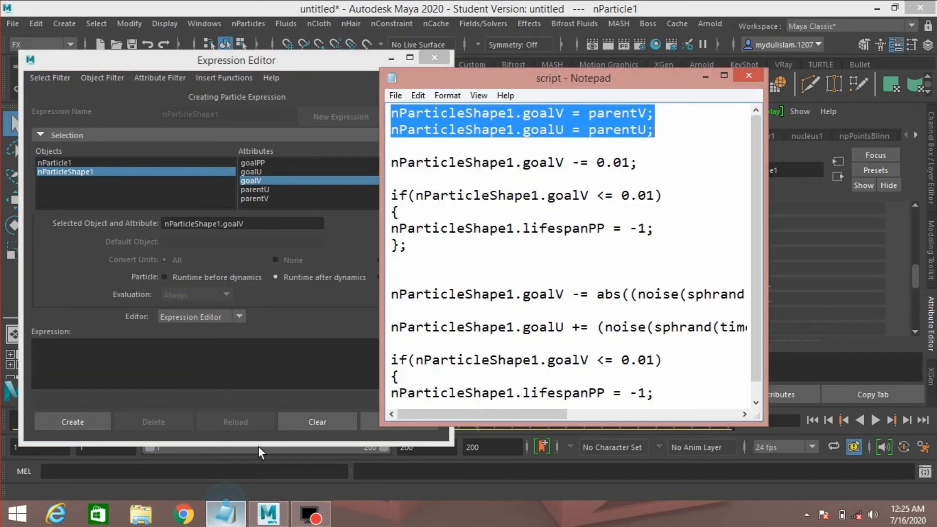
drag(389, 162, 441, 252)
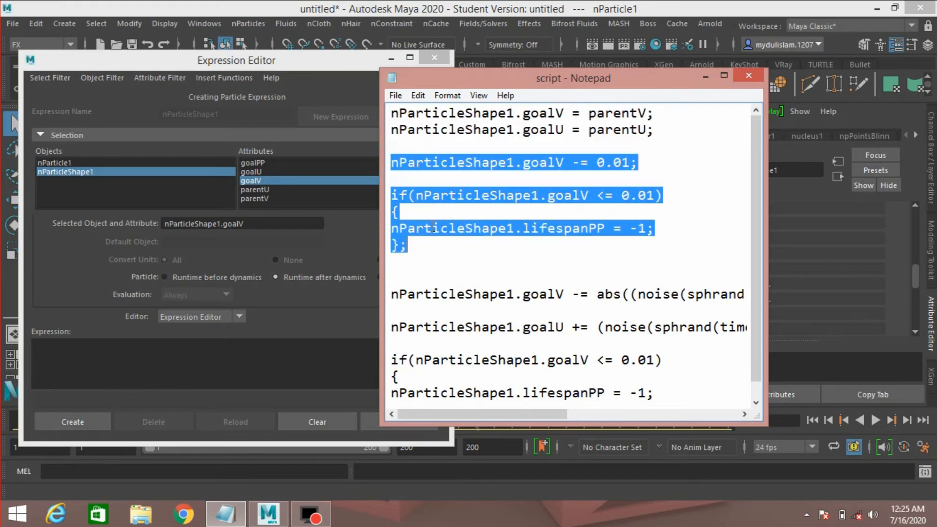
click(705, 77)
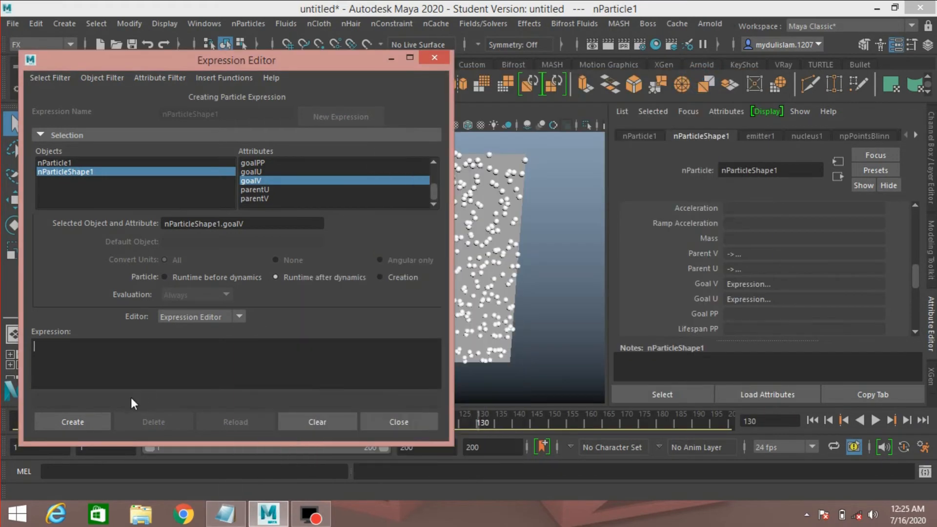
click(74, 358)
key(ctrl+v)
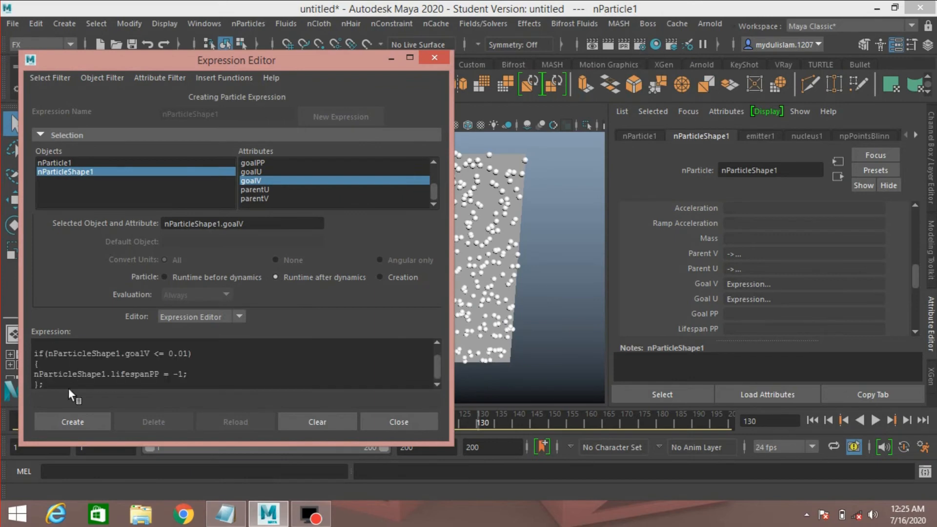
click(68, 420)
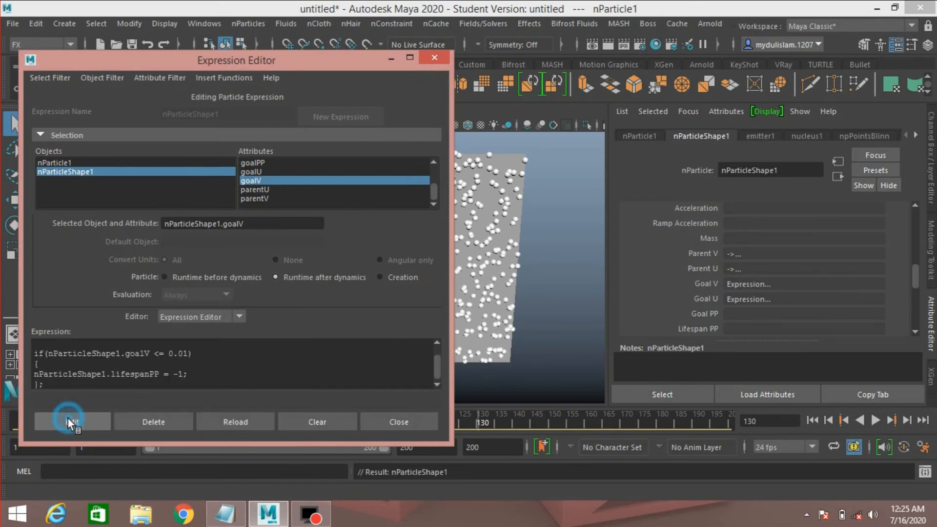
Set the Expression Editor aside and play the simulation to review the particles sliding down the wall, then stop playback.
click(391, 59)
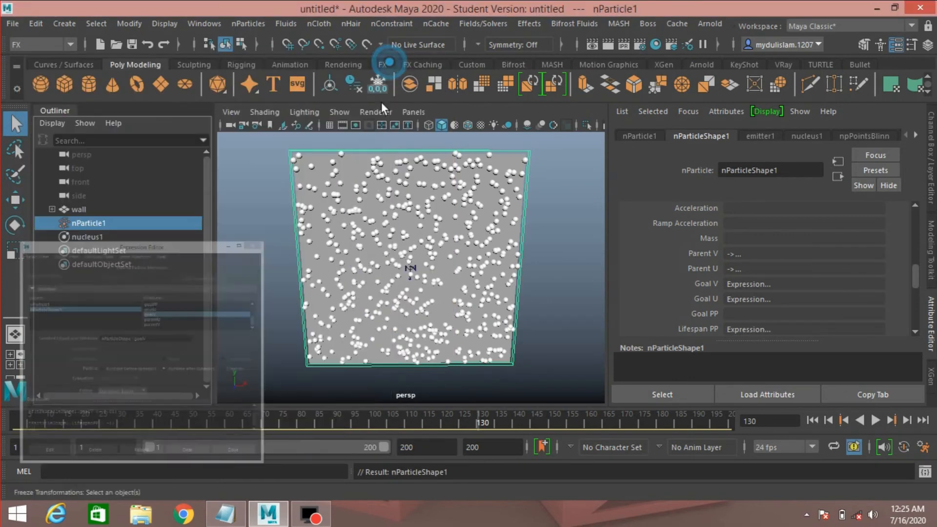
click(875, 420)
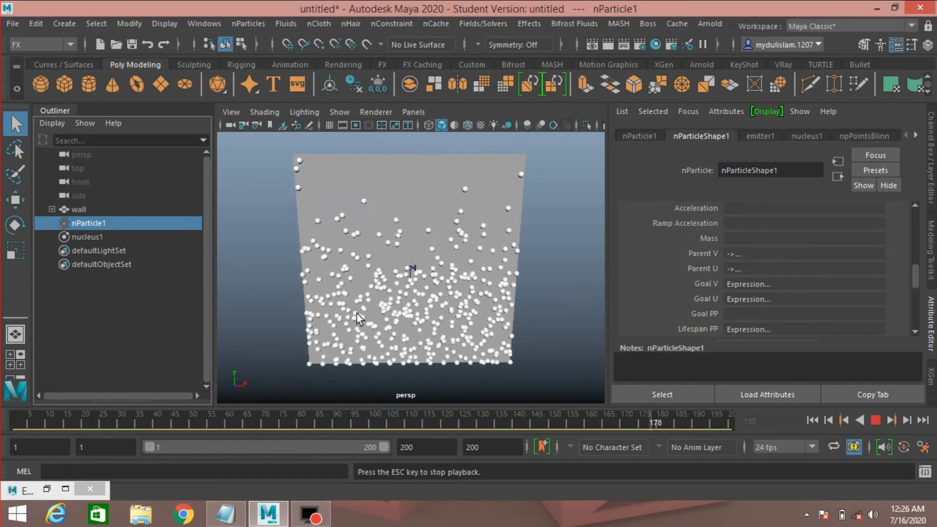
click(875, 420)
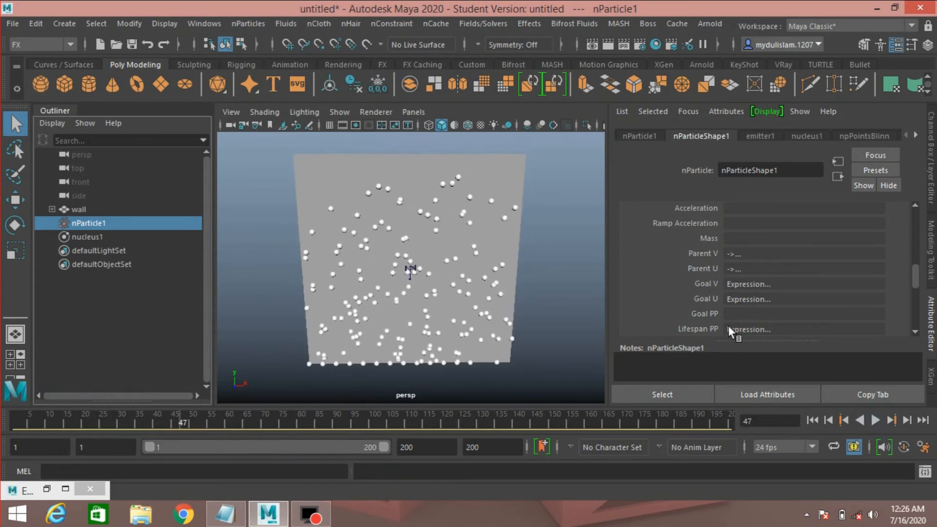
Set the particle shape's Lifespan Mode to lifespanPP only.
scroll(722, 305, up, 6)
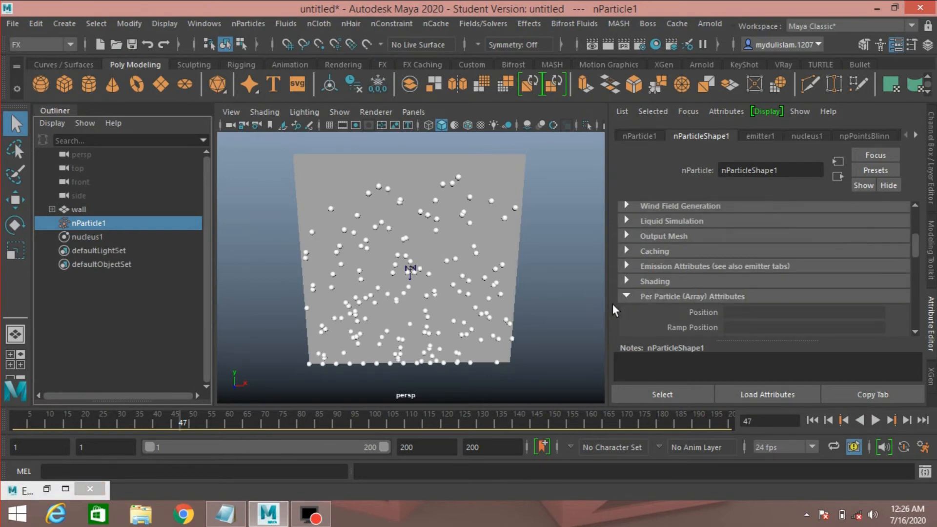
click(623, 295)
scroll(622, 294, up, 3)
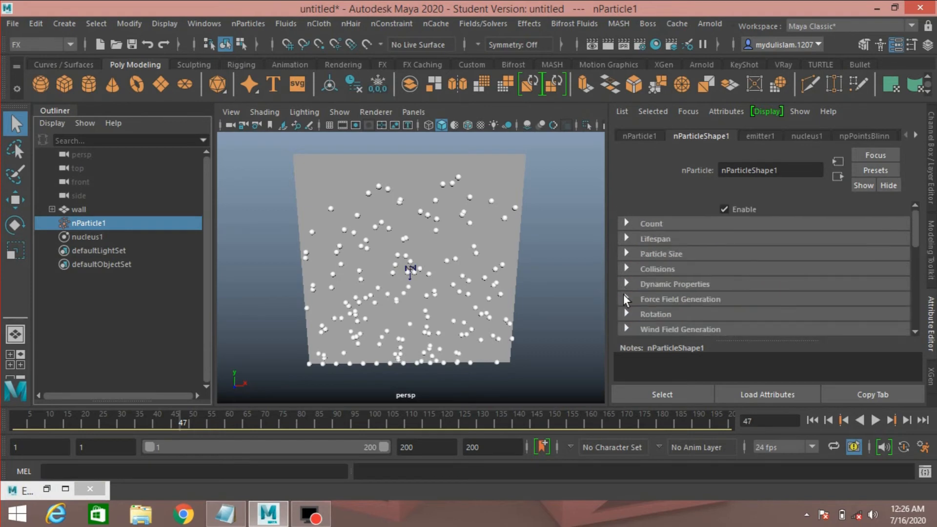
click(626, 239)
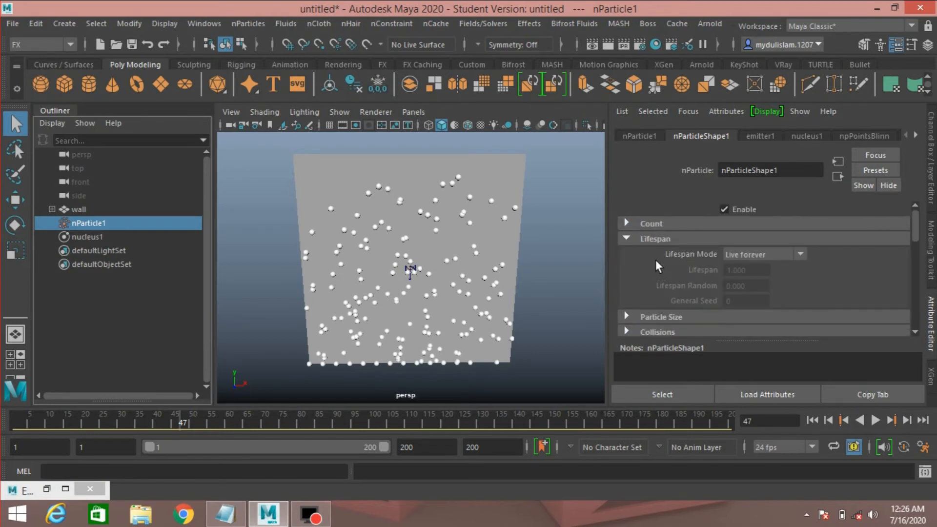
click(785, 254)
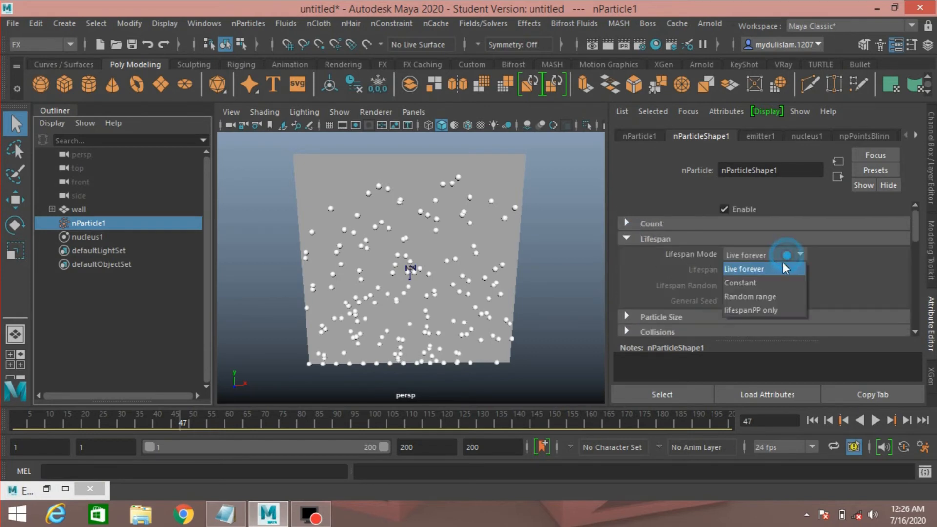
click(768, 309)
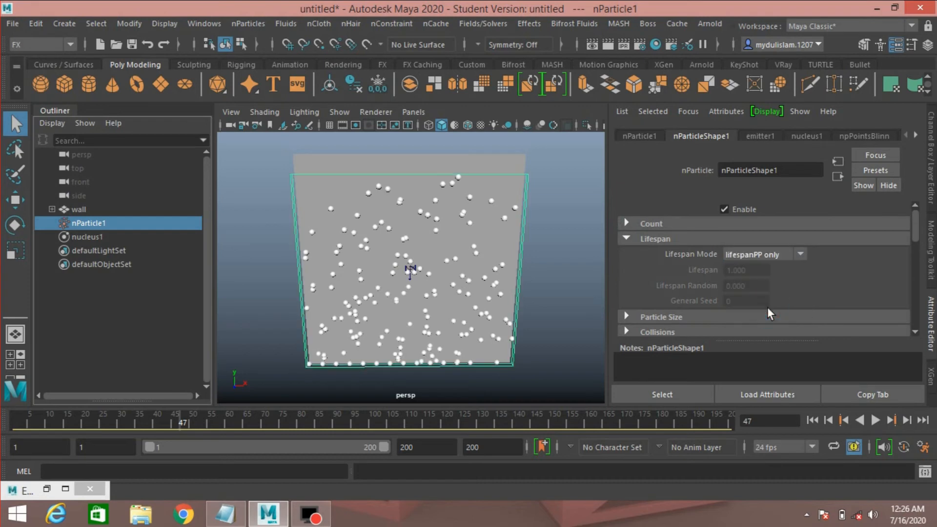
Rewind and play the simulation to review the particles with the new lifespan mode, then stop playback.
click(812, 420)
click(876, 419)
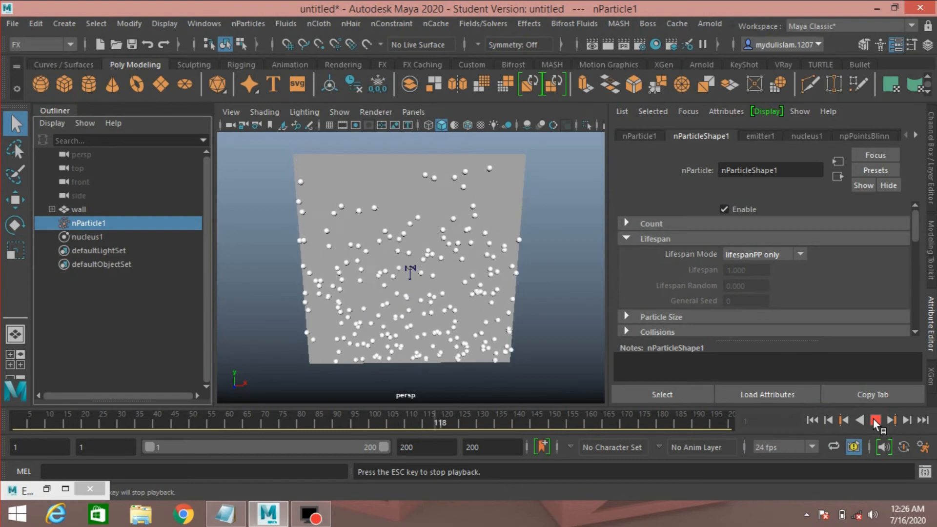
click(873, 418)
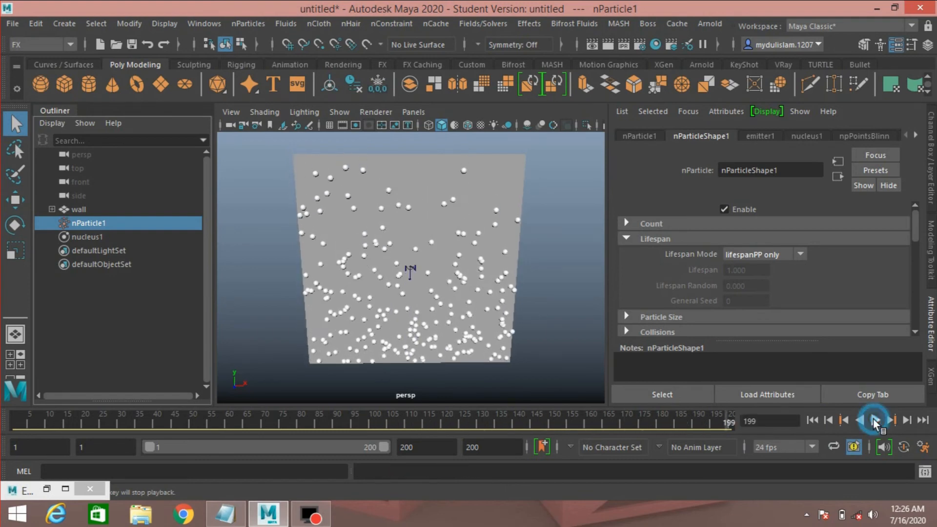
click(625, 239)
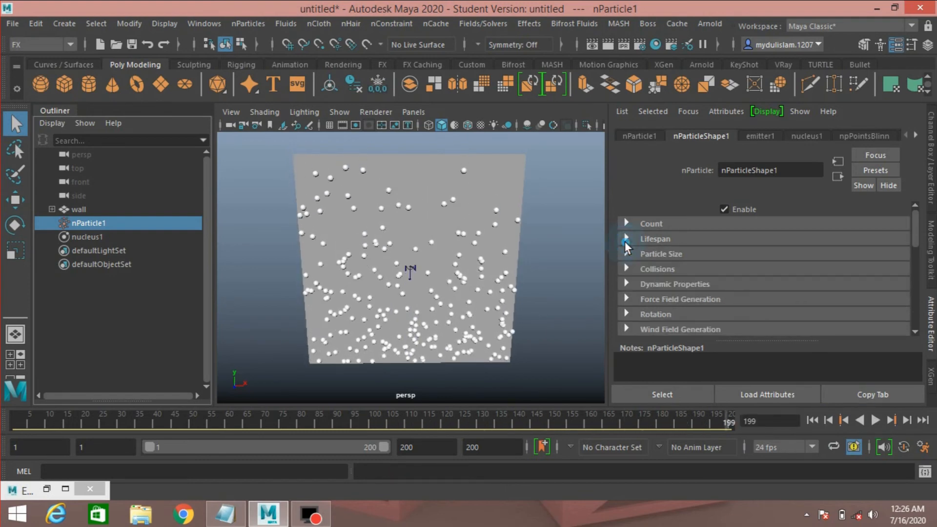
Assign a new Lambert material to the wall.
click(410, 177)
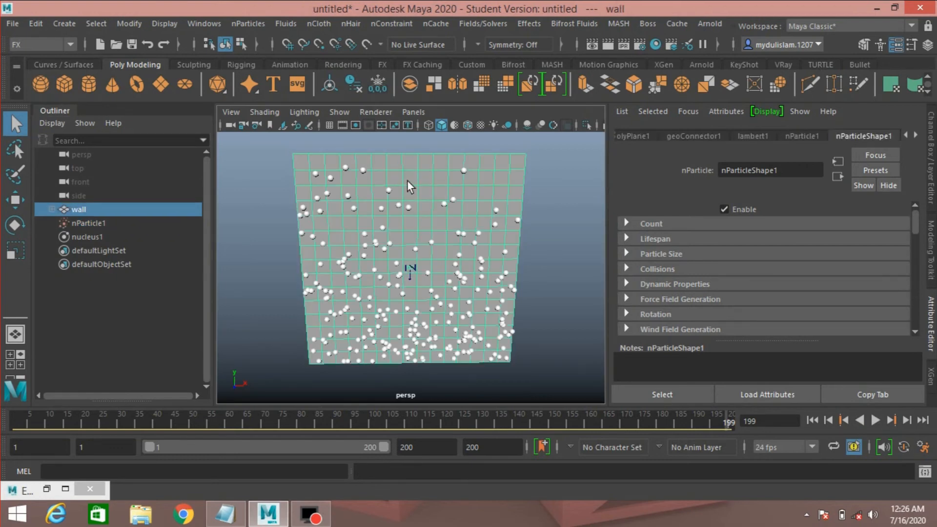
right_drag(408, 180, 408, 444)
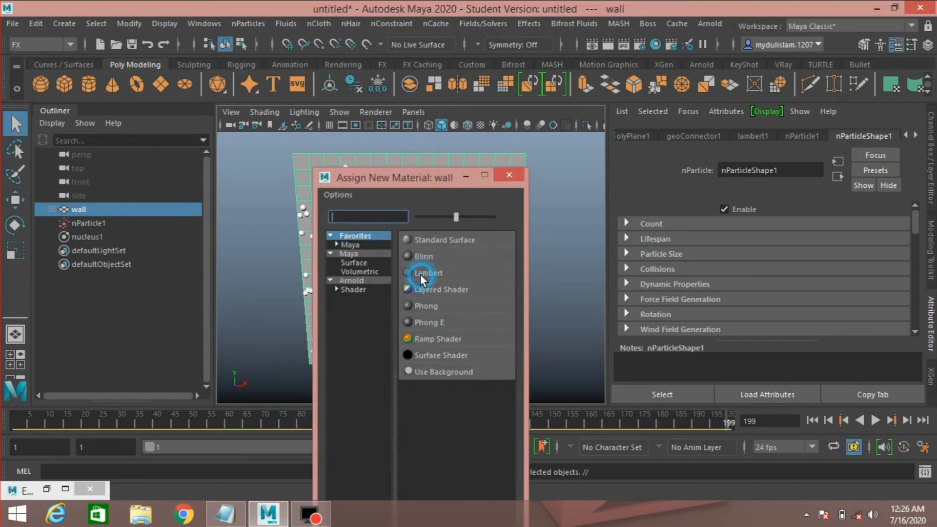
click(420, 273)
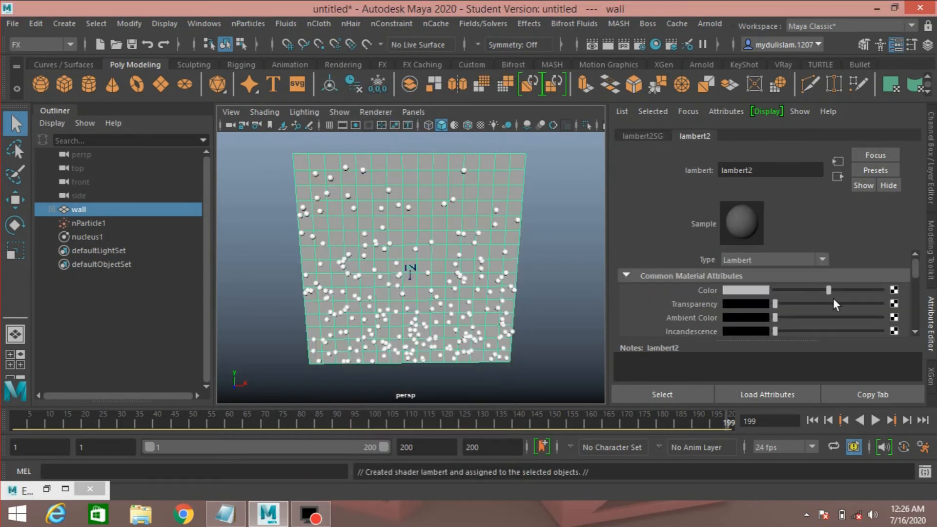
Map a Ramp texture to the wall Lambert's Color attribute.
click(894, 290)
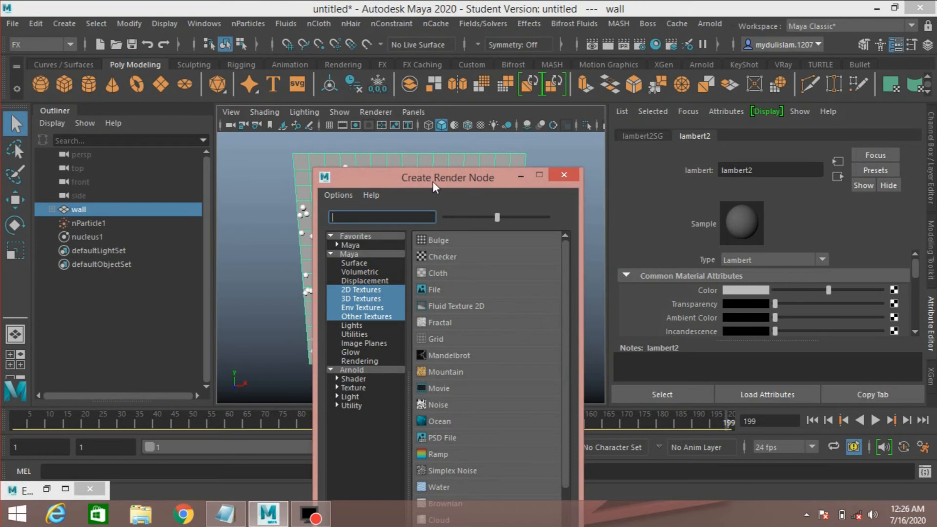
drag(433, 180, 408, 147)
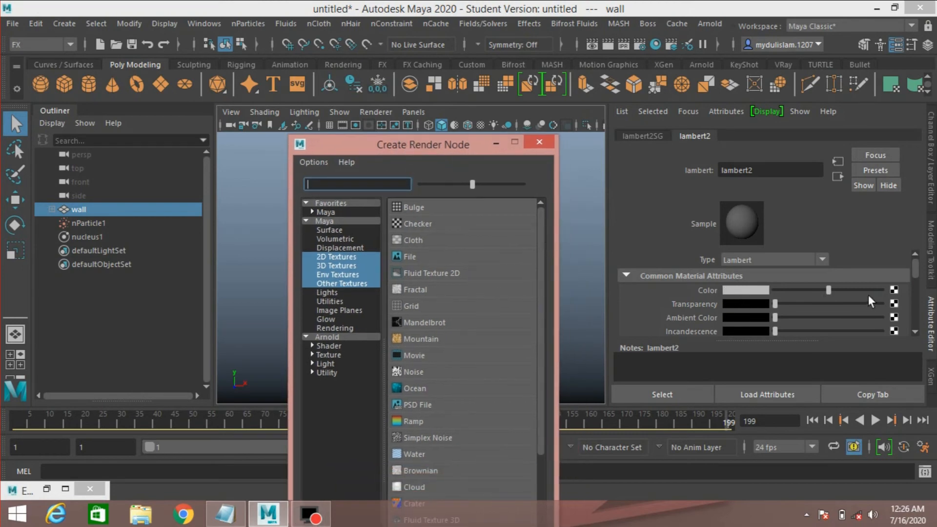
click(418, 419)
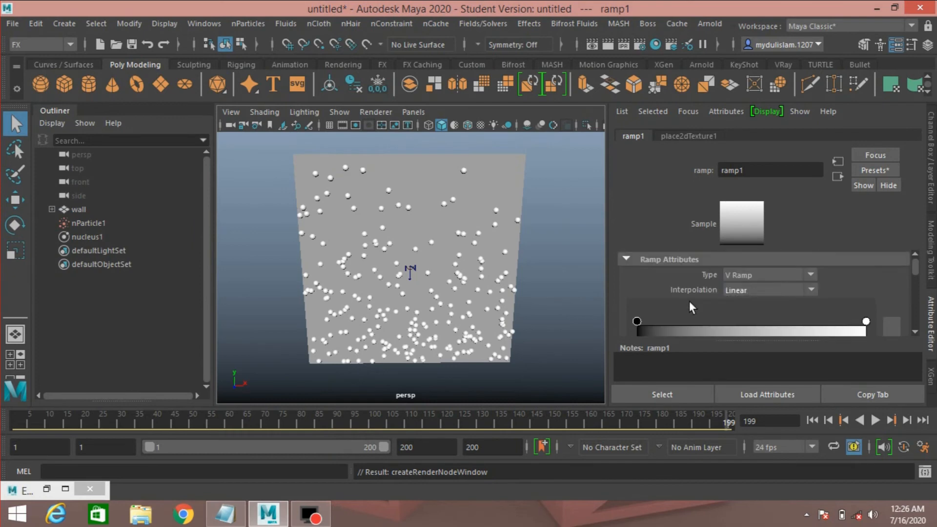
Set the ramp's interpolation to None and slide its black colour entry up next to the white one at the end.
click(748, 286)
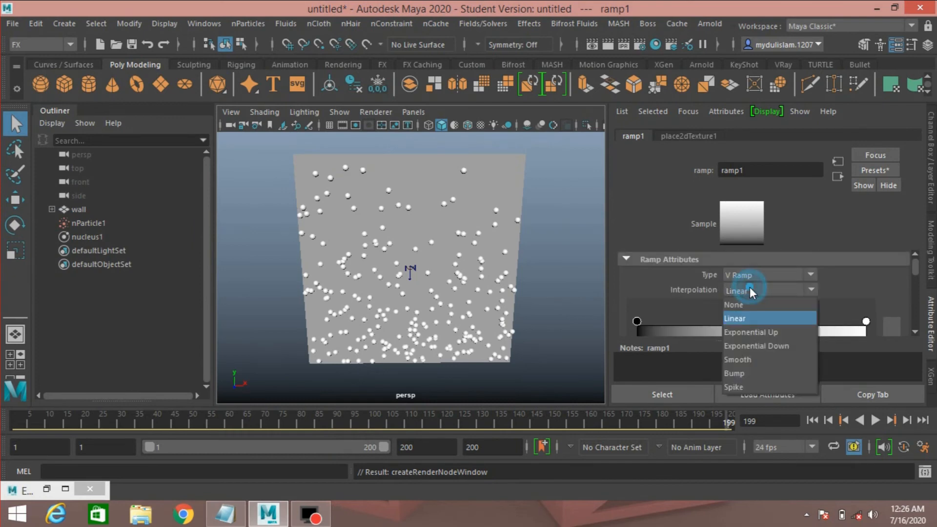
click(742, 303)
scroll(668, 288, down, 2)
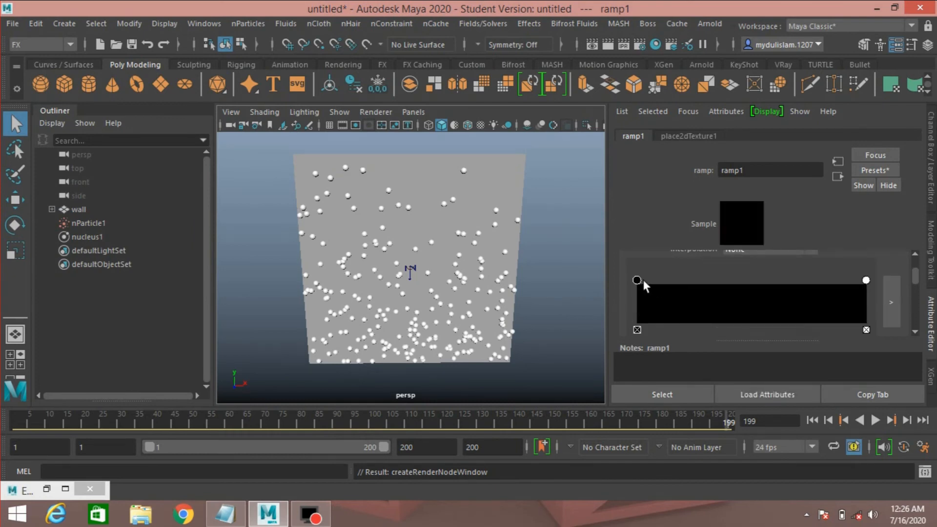
drag(638, 280, 843, 282)
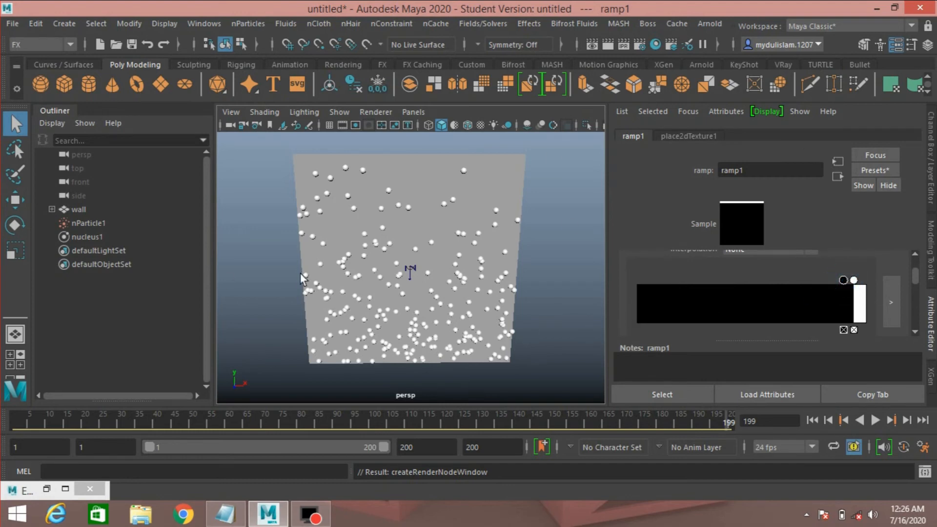
Turn on Enable Texture Rate in emitter1's Texture Emission Attributes.
click(84, 222)
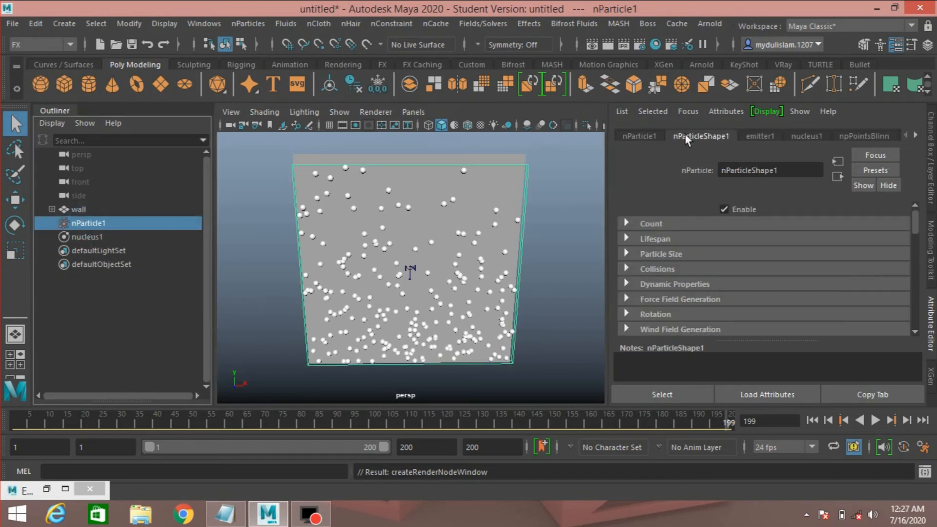
click(760, 136)
scroll(662, 279, down, 3)
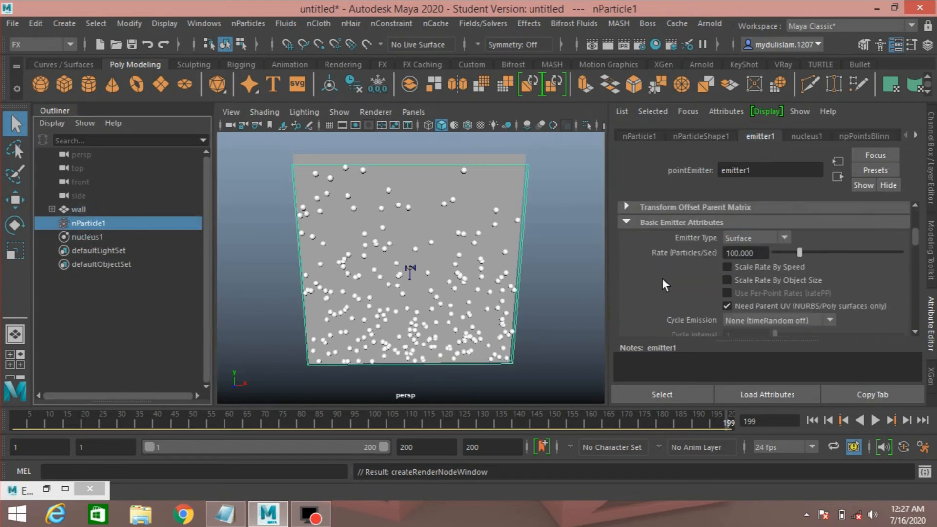
scroll(662, 280, down, 8)
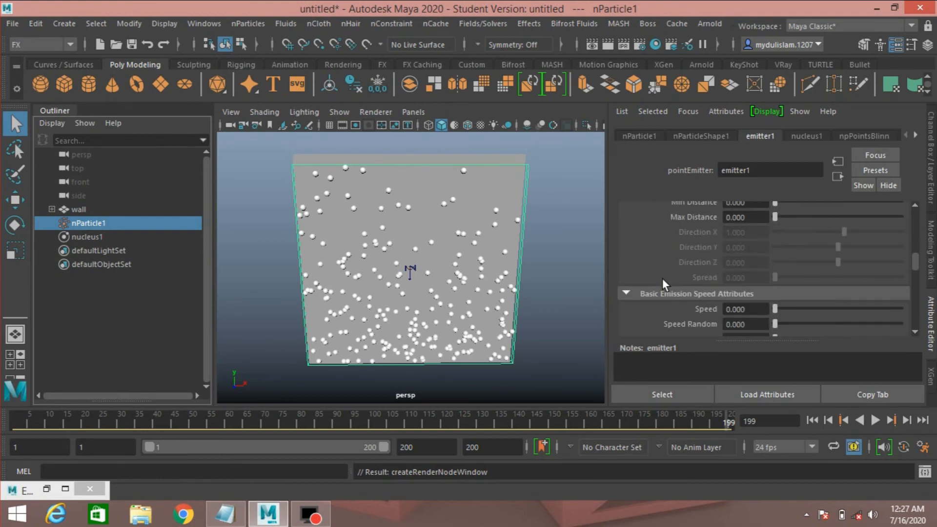
scroll(662, 279, down, 6)
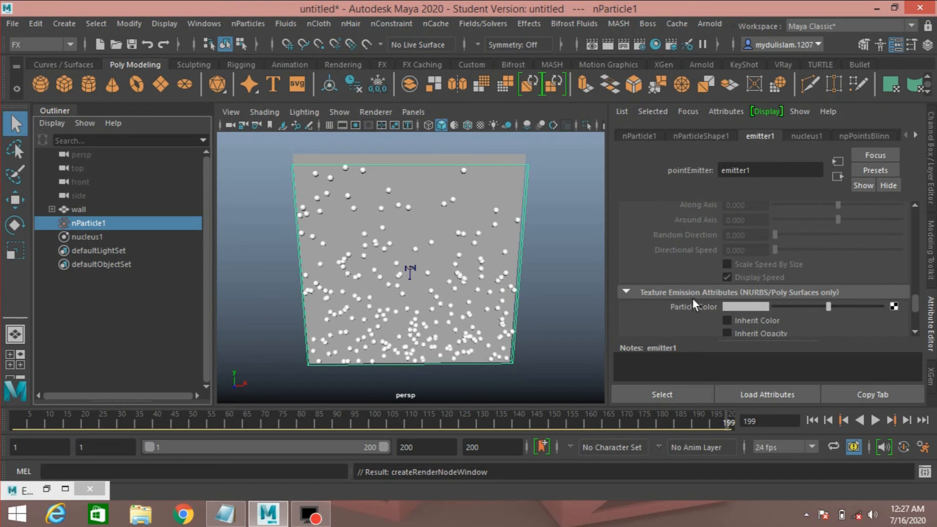
scroll(693, 299, down, 2)
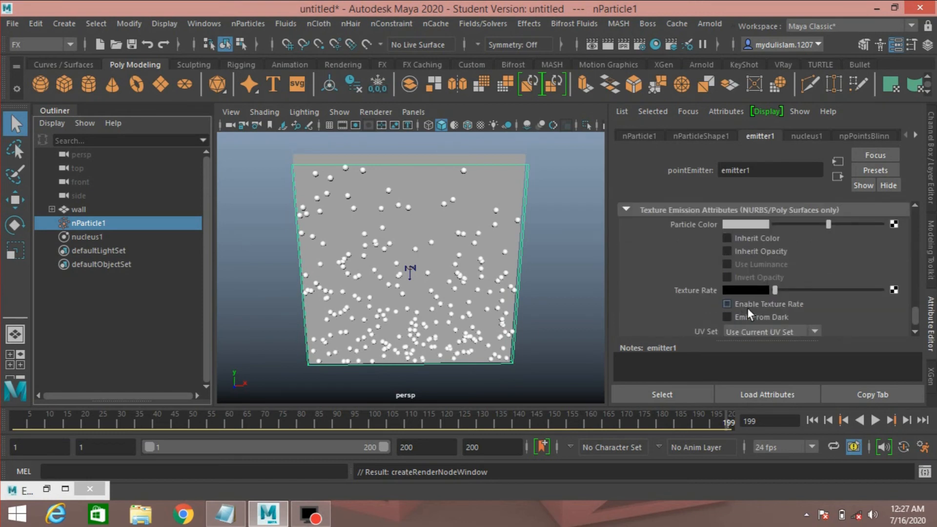
click(431, 269)
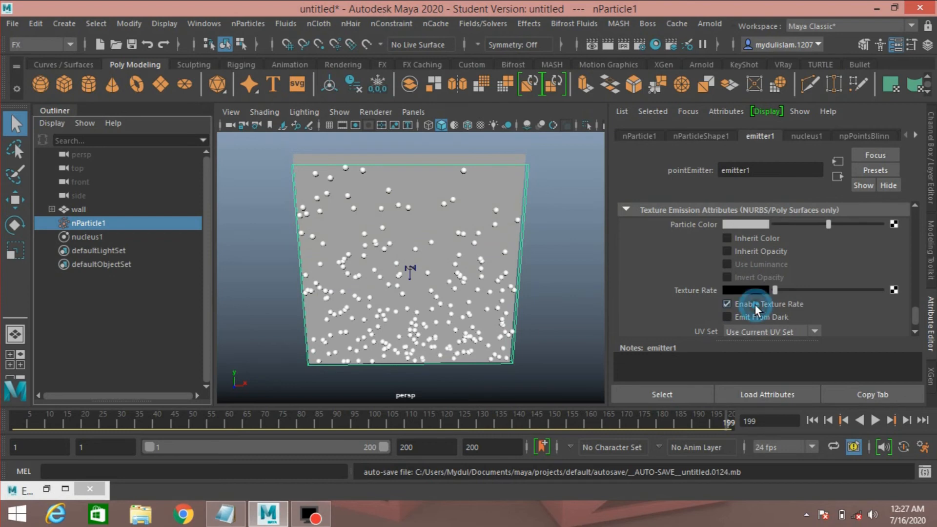
Open the Hypershade and connect ramp1 to the emitter's Texture Rate attribute.
click(653, 44)
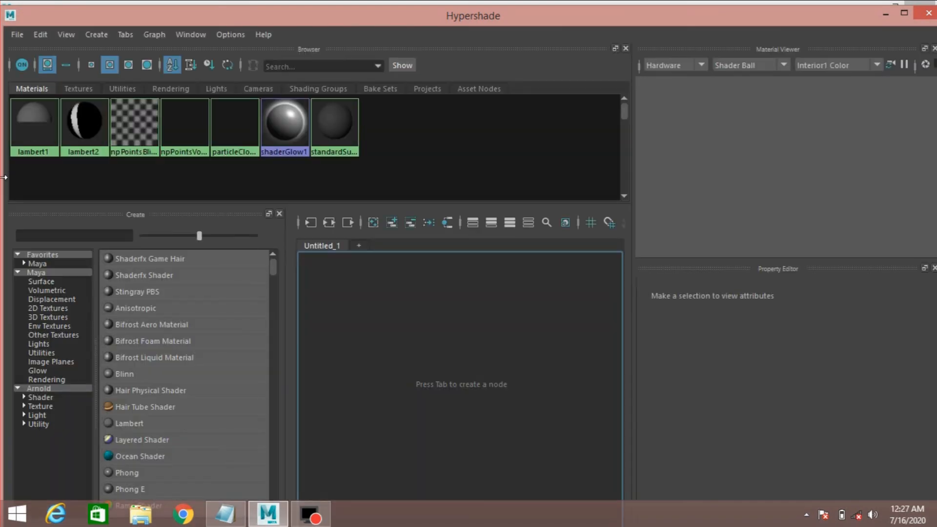
drag(3, 183, 252, 188)
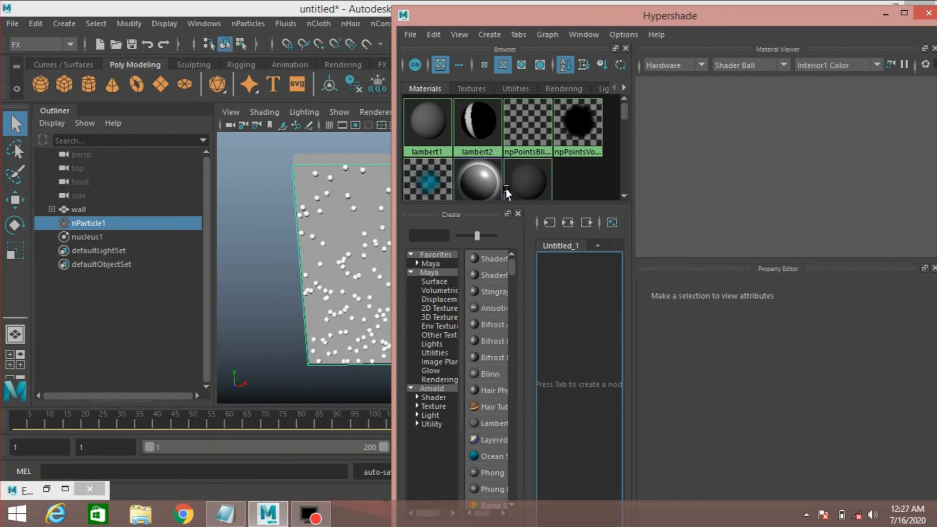
drag(681, 23, 361, 14)
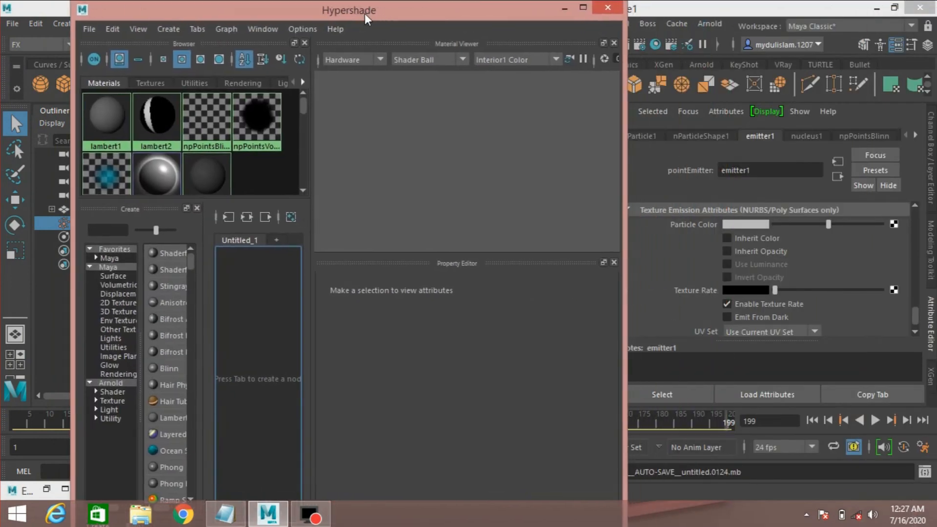
click(143, 86)
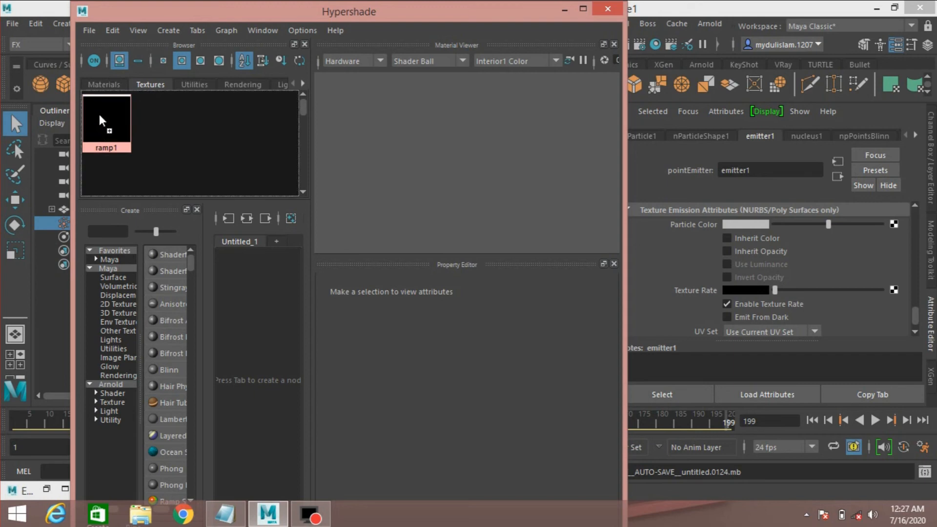
middle_drag(101, 123, 720, 291)
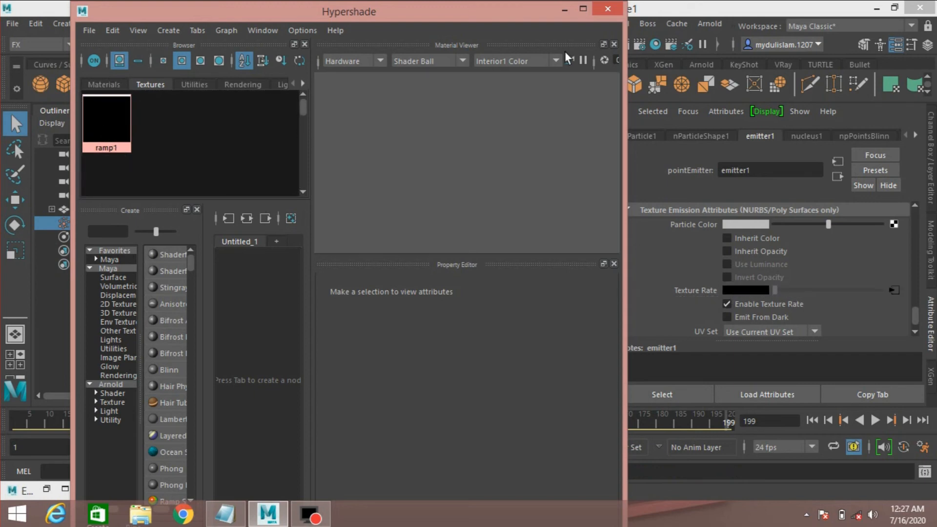
click(563, 8)
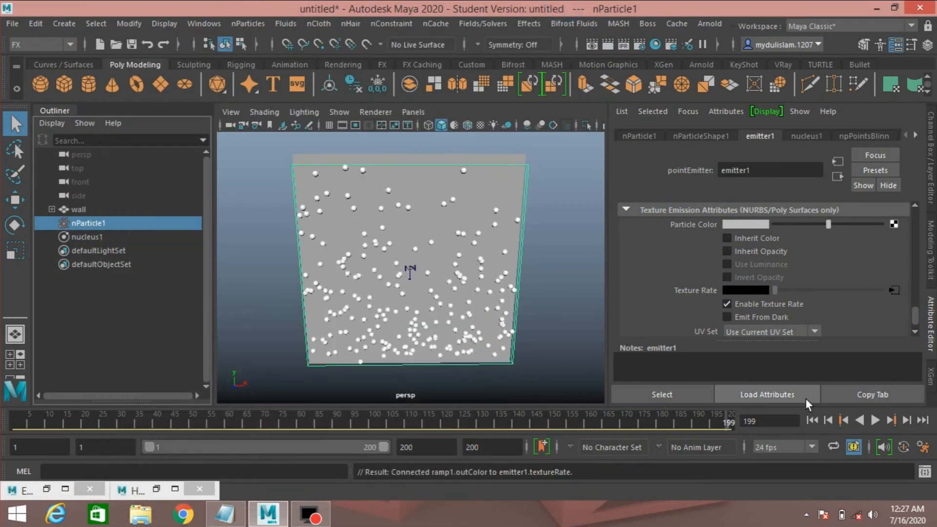
Rewind and play the simulation to review the ramp-driven emission, then stop and return to the nParticleShape1 attributes.
click(810, 421)
click(874, 421)
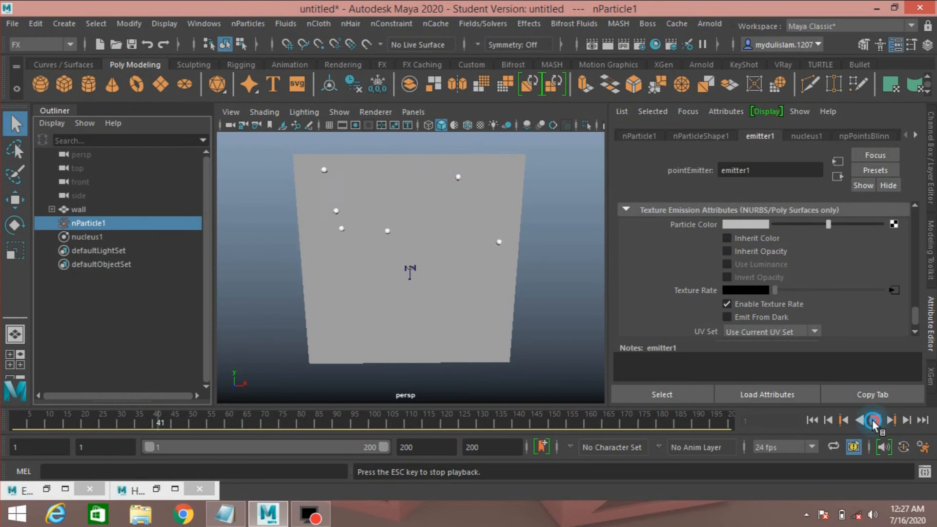
click(873, 421)
click(680, 137)
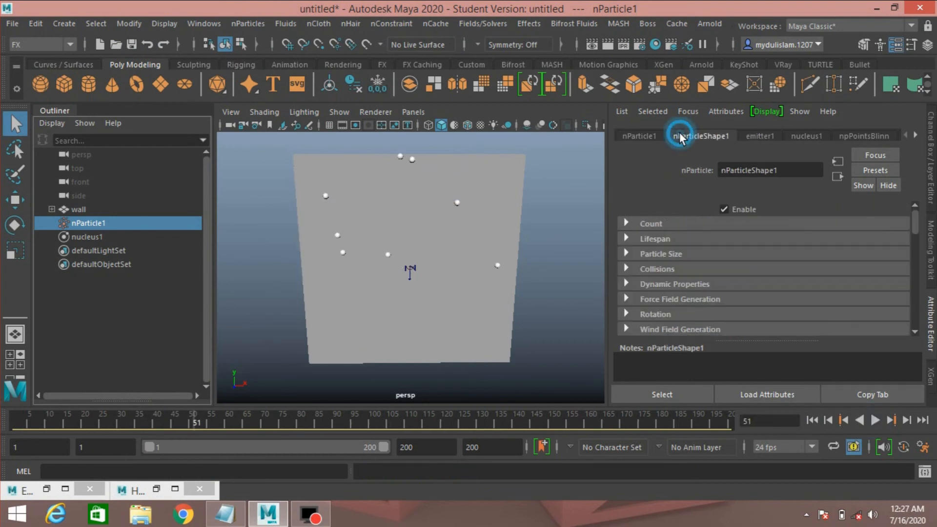
scroll(630, 294, down, 3)
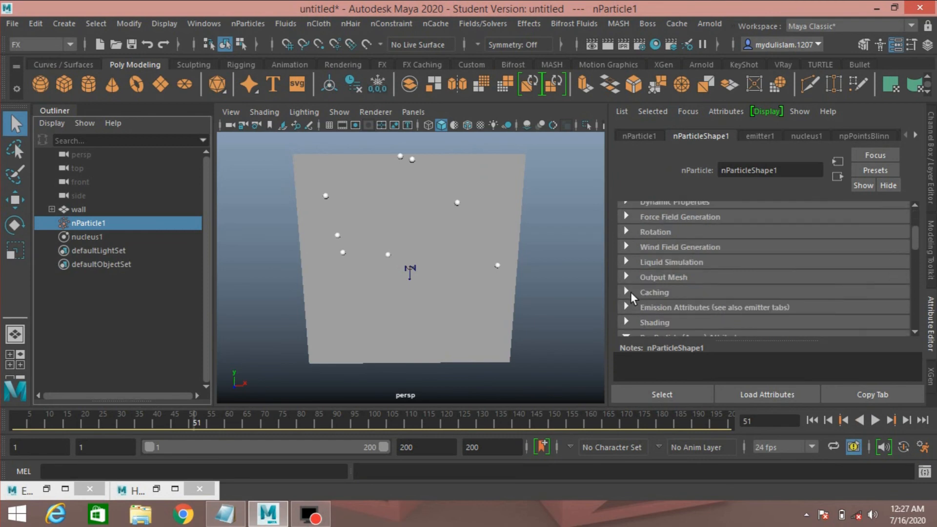
Set nParticleShape1's Particle Render Type to Points in its Shading attributes.
scroll(630, 293, down, 2)
click(627, 296)
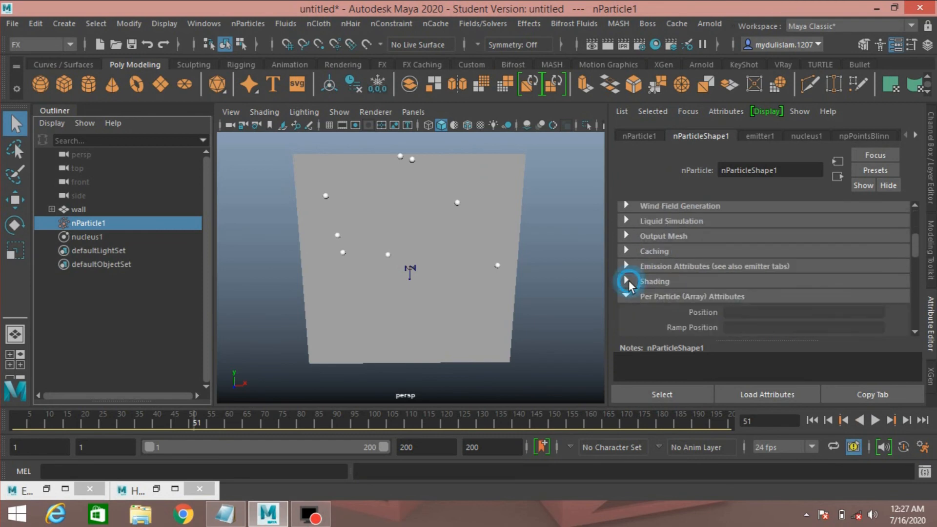
click(628, 280)
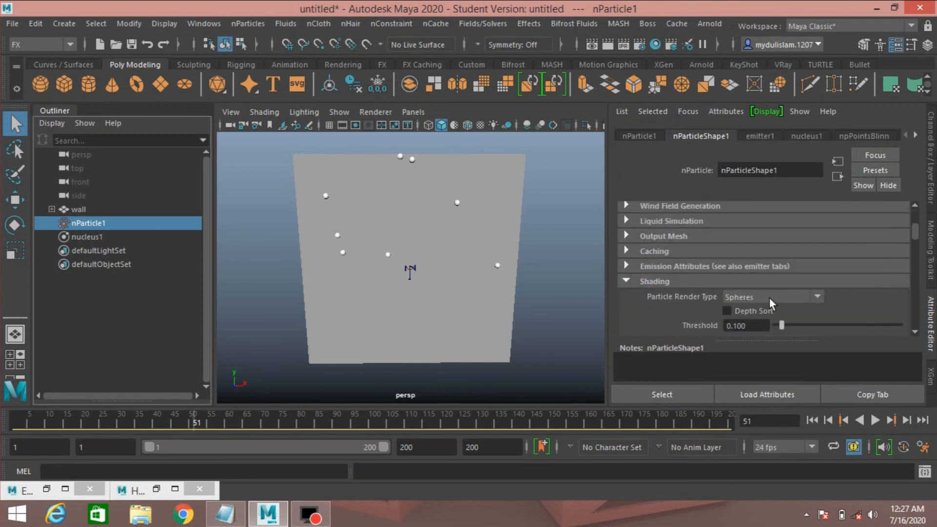
click(784, 294)
click(759, 354)
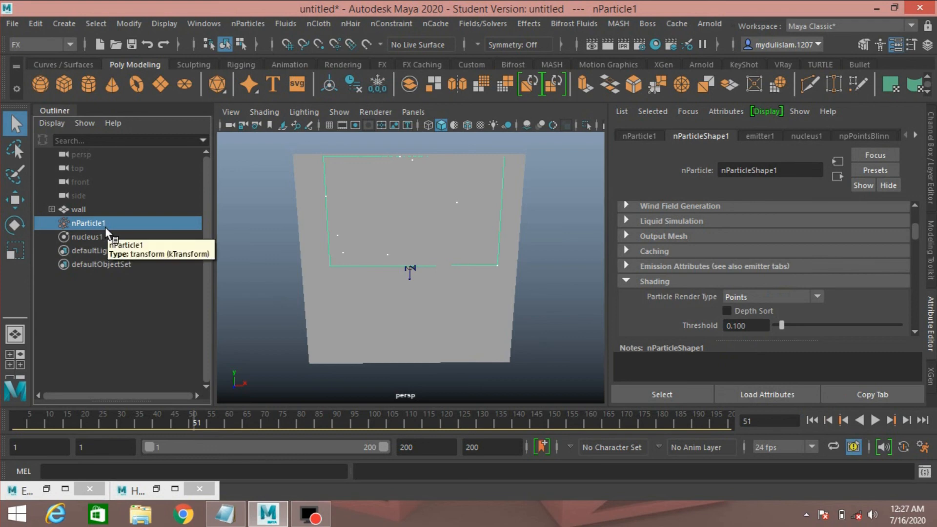
Open the Emit from Object options and reset them to default settings.
click(236, 25)
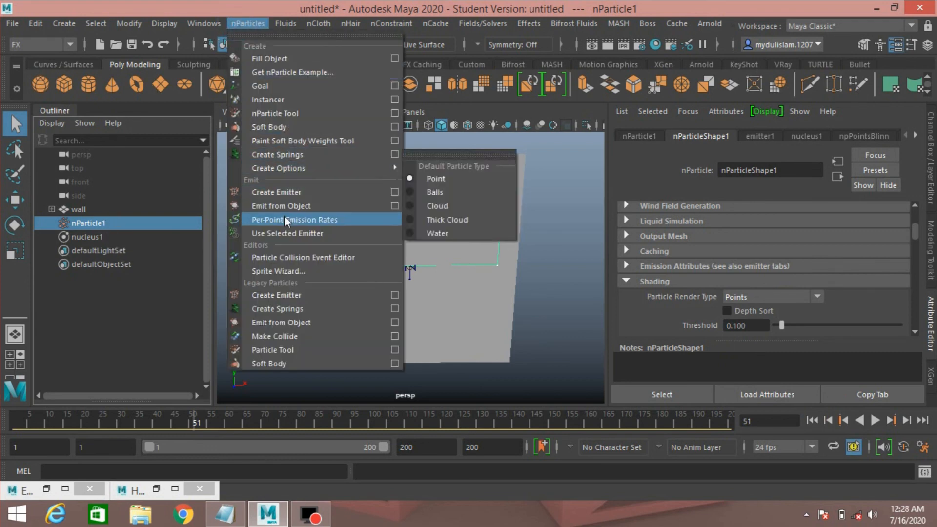
click(394, 206)
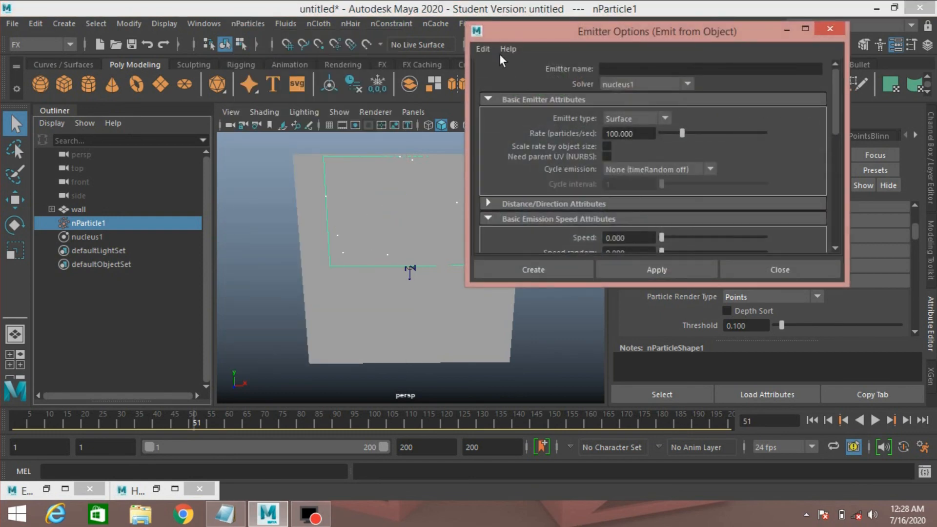
click(485, 49)
click(493, 73)
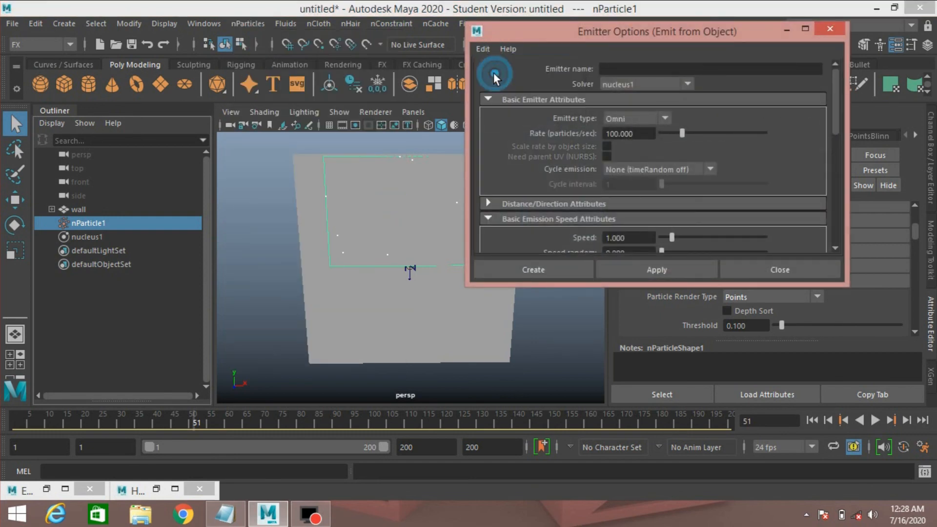
Create an Omni emitter from nParticle1 using a new solver with emission speed set to 0.
click(607, 85)
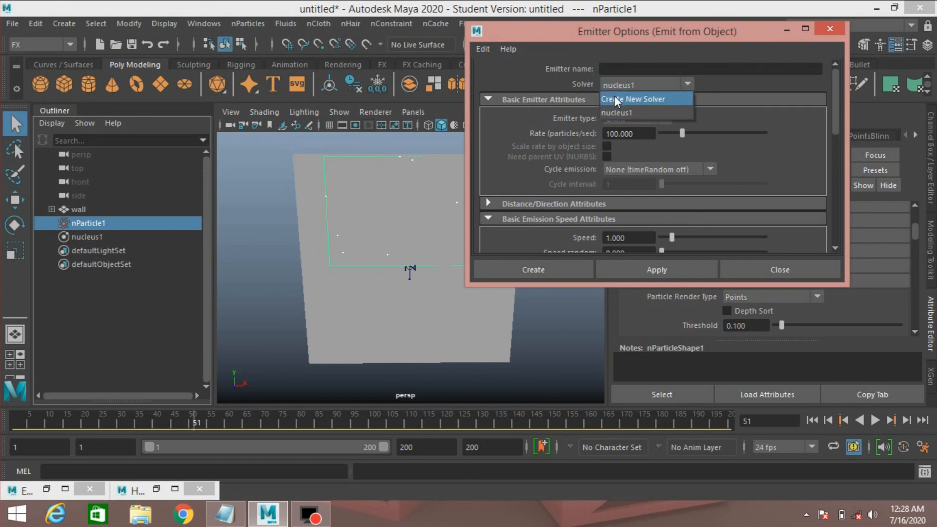
click(614, 96)
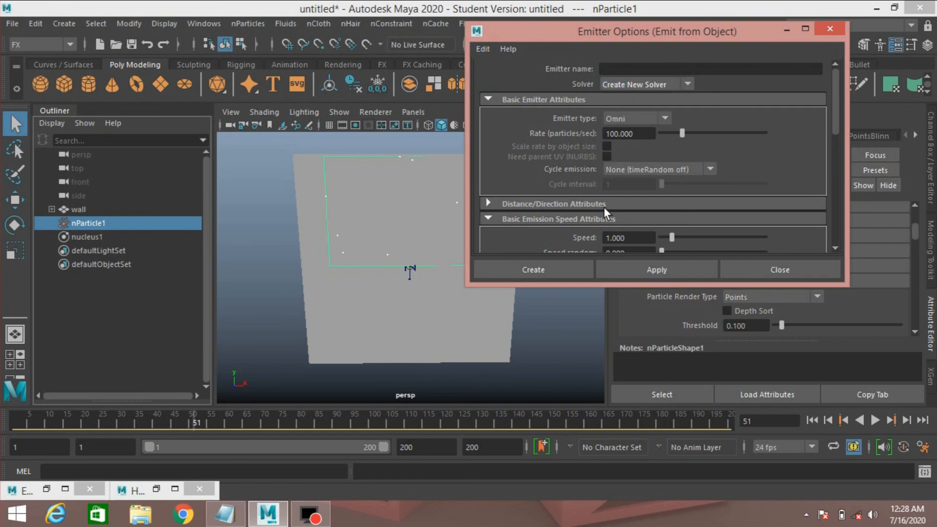
scroll(604, 206, down, 2)
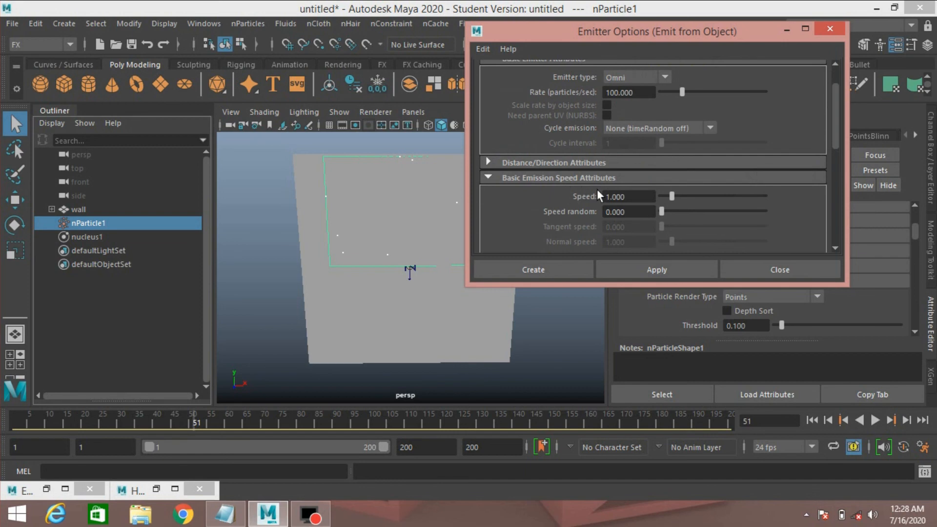
drag(671, 195, 604, 195)
scroll(546, 207, up, 2)
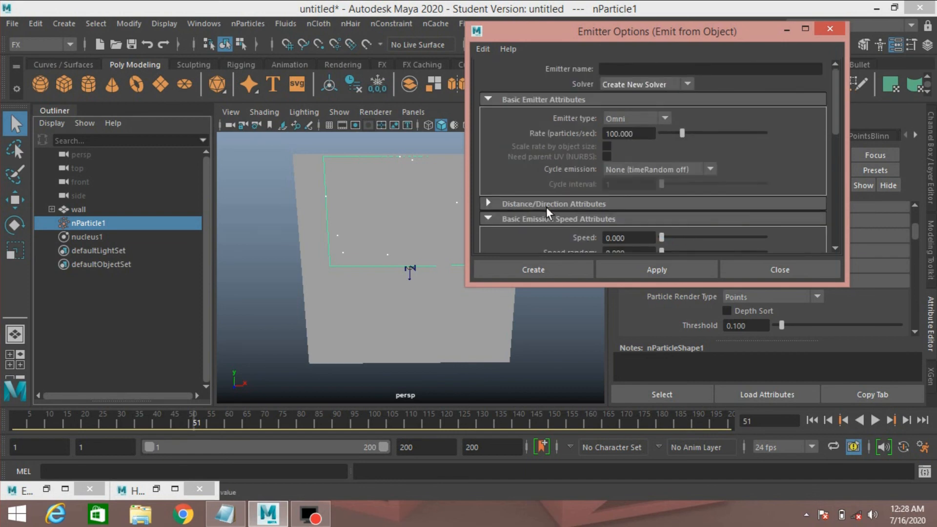
click(538, 269)
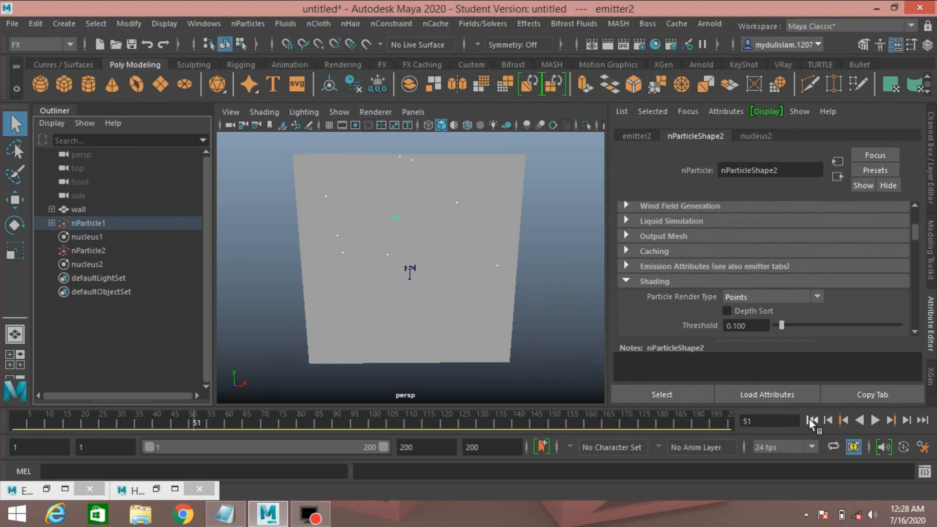
Rewind and play the simulation, orbiting and zooming around the wall to review the trailing particles.
click(811, 421)
click(874, 421)
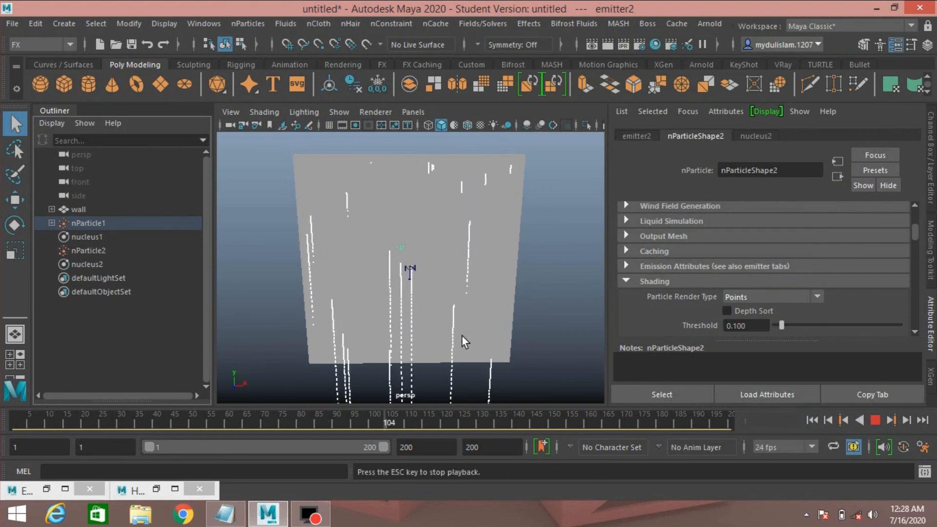
alt+drag(461, 336, 466, 323)
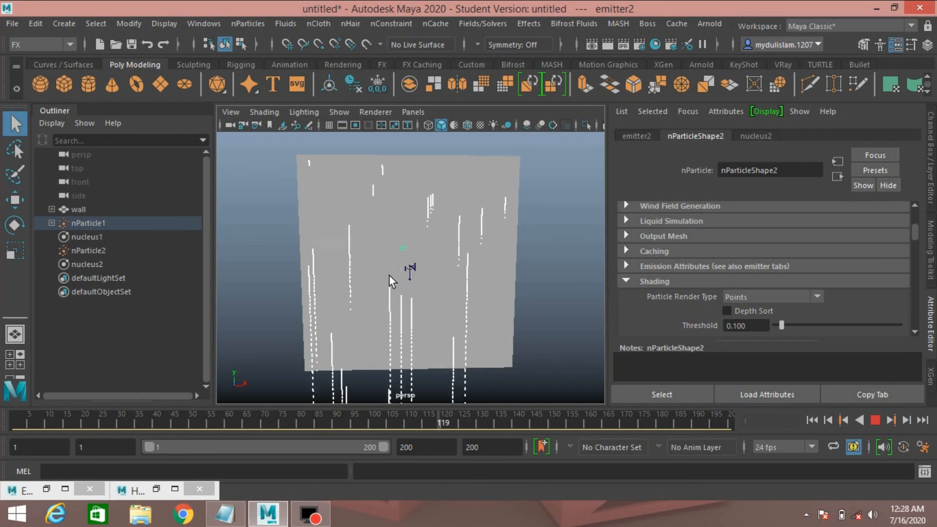
scroll(388, 273, up, 3)
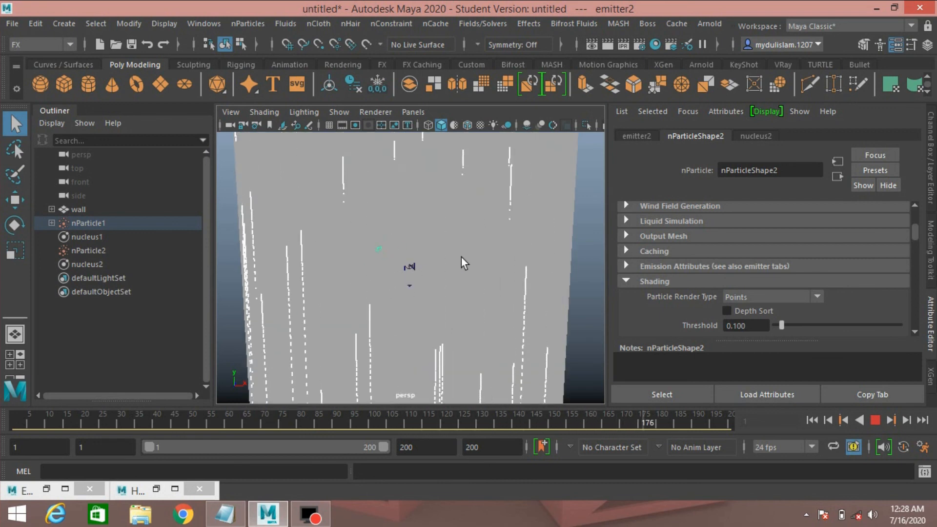
alt+drag(408, 265, 428, 253)
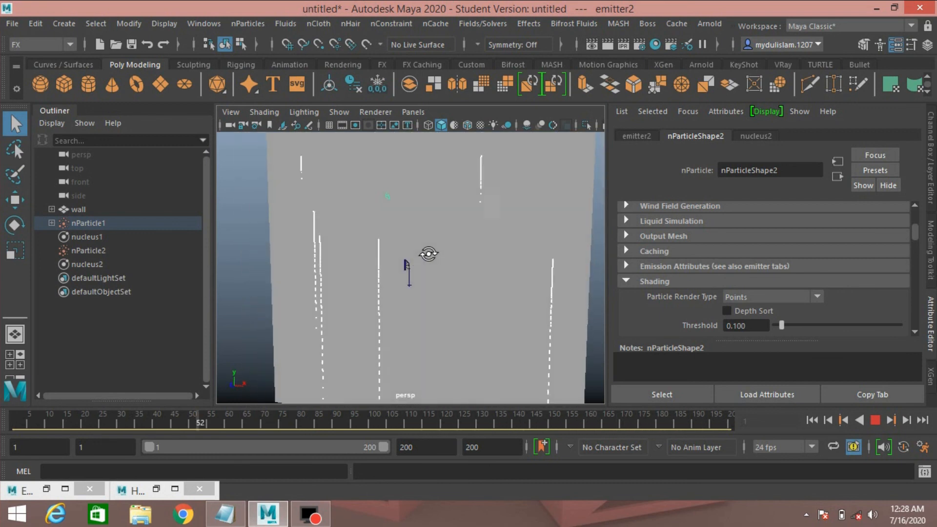
scroll(429, 253, down, 3)
alt+middle_drag(425, 254, 428, 251)
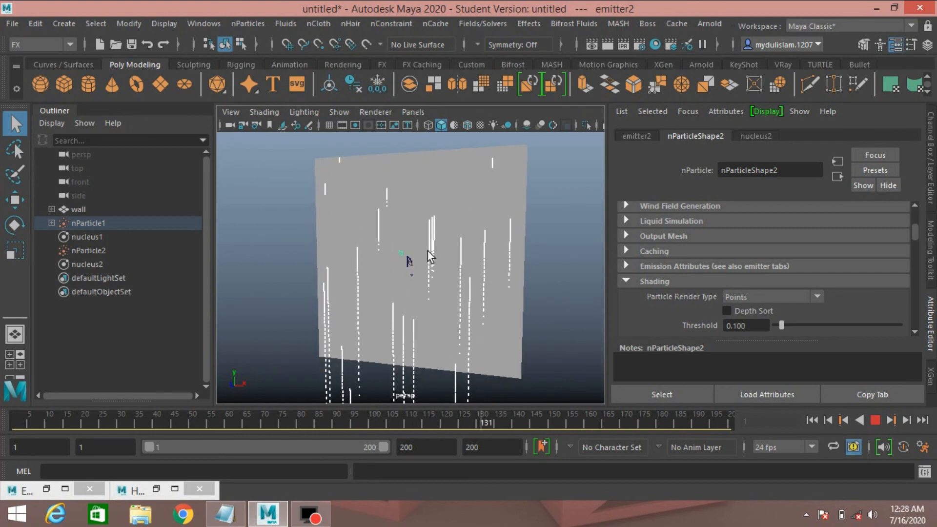
mouse_move(427, 251)
alt+mouse_down()
mouse_move(428, 243)
mouse_move(531, 268)
mouse_move(434, 278)
mouse_move(438, 253)
alt+mouse_up()
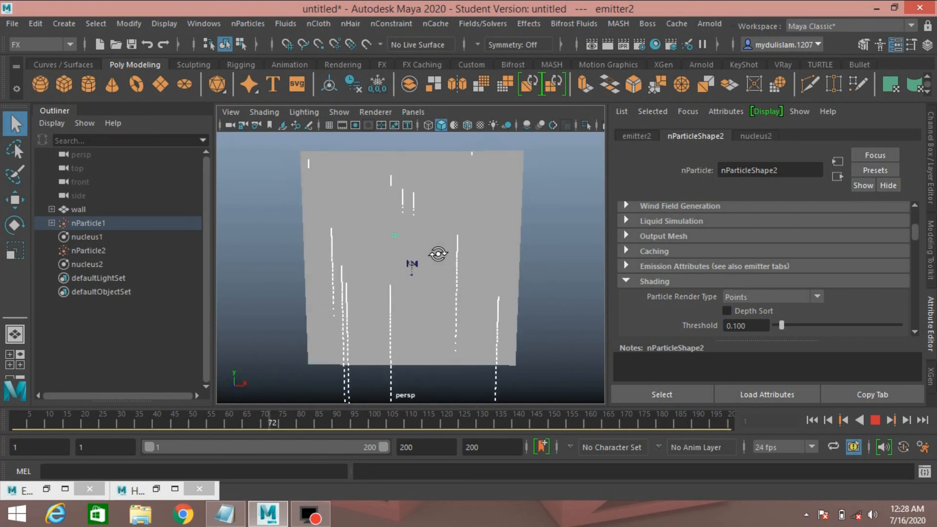